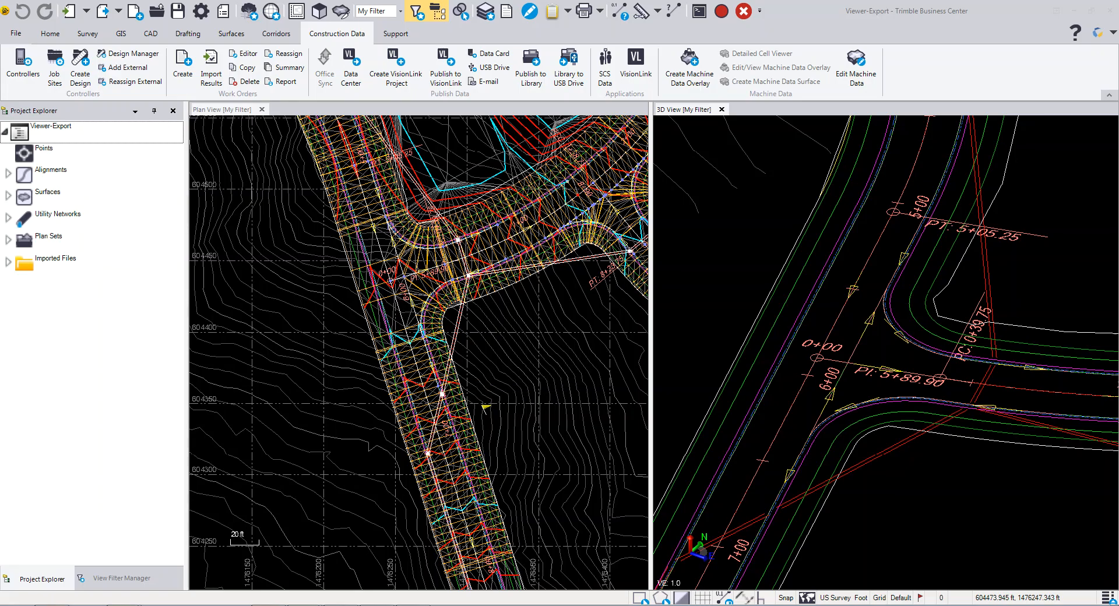
Step: Set up a new job site named Viewer Project, assigning site controller SCS900-123456 and machine Demo-Dozer
left_click(49, 34)
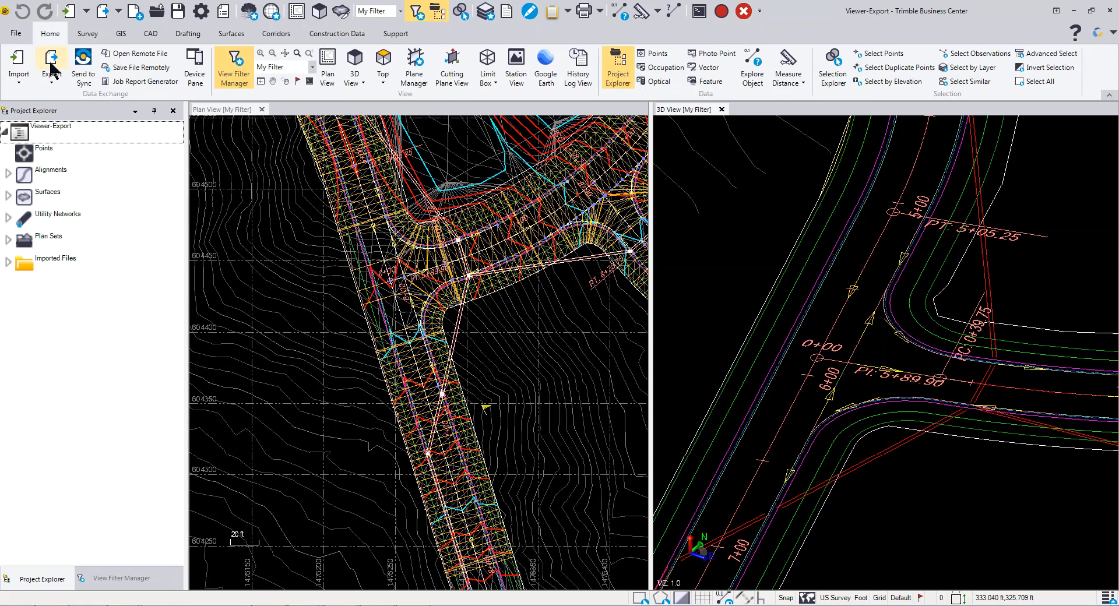
left_click(323, 34)
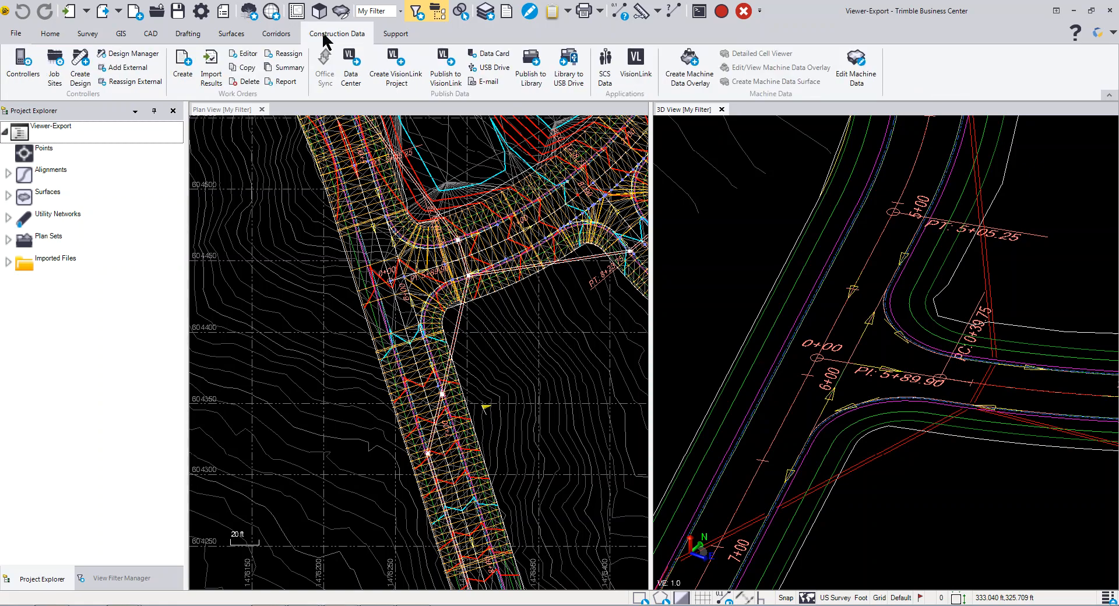
left_click(55, 64)
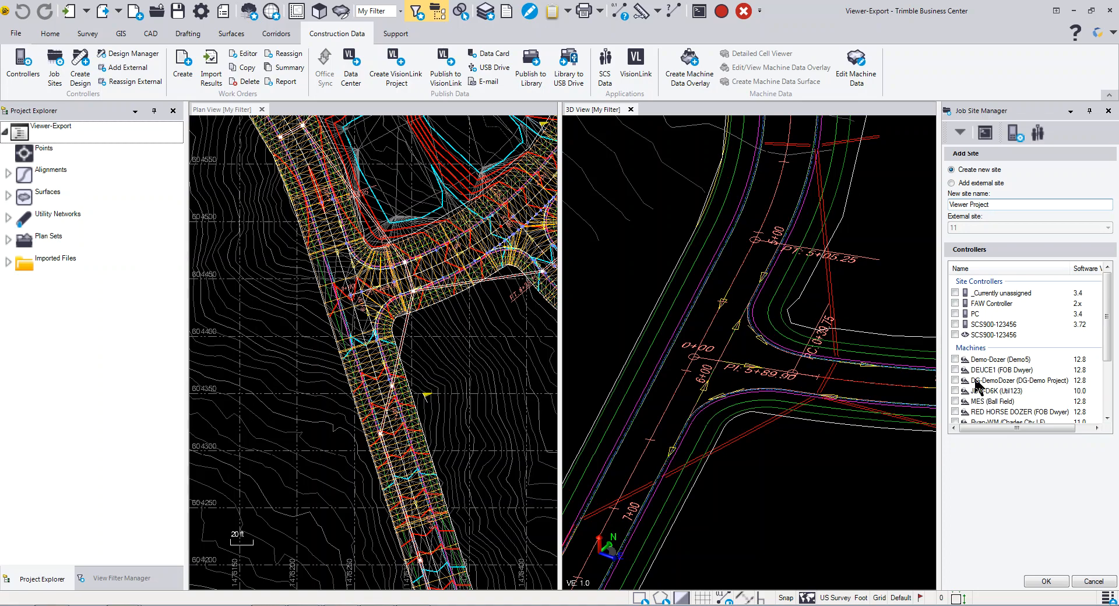
left_click(955, 360)
left_click(954, 325)
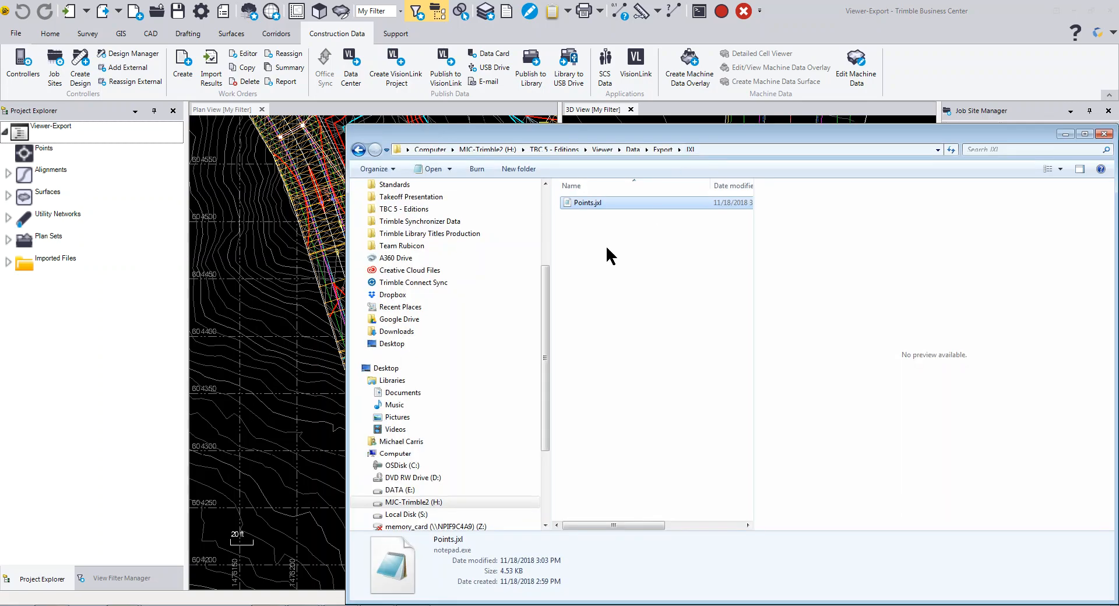
Step: Switch to Windows Explorer and examine the contents of the Demo-Dozer folder within Trimble Synchronizer Data
left_click(425, 227)
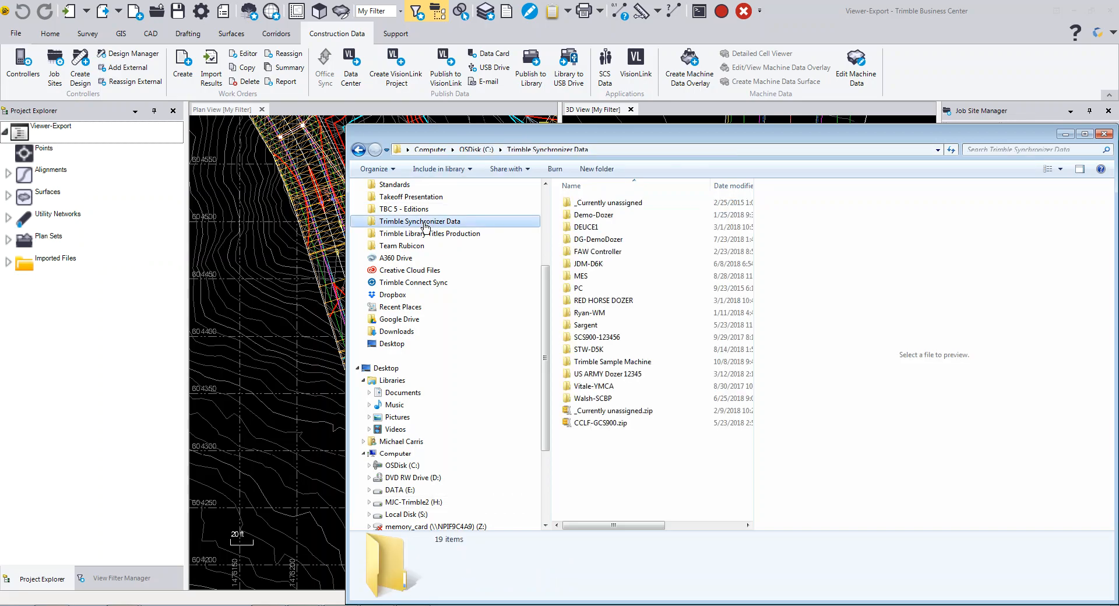
double_click(574, 217)
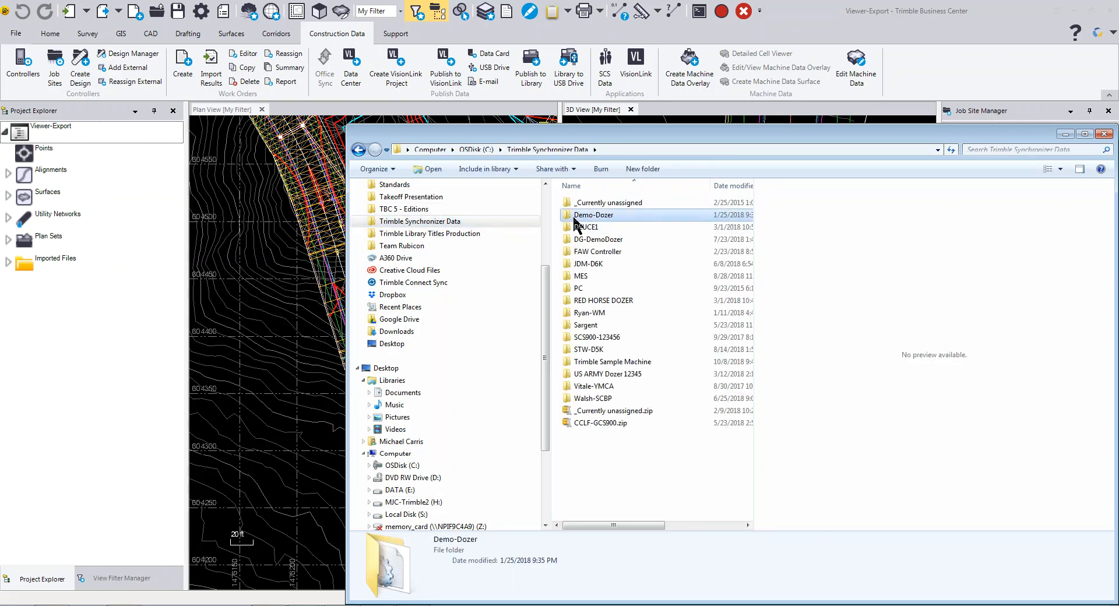
double_click(578, 204)
left_click(619, 150)
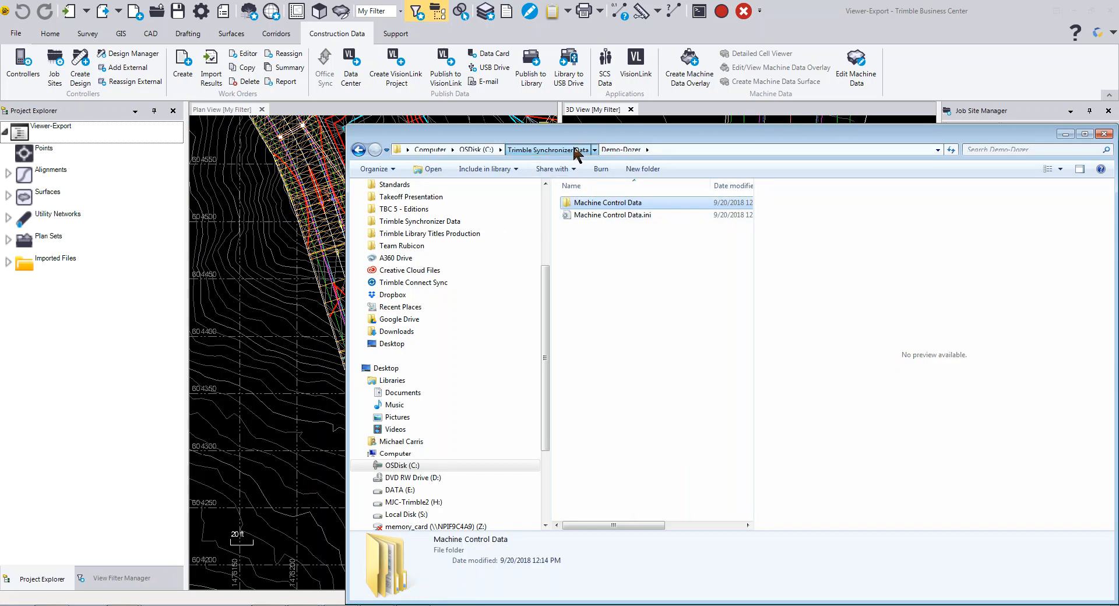
left_click(545, 149)
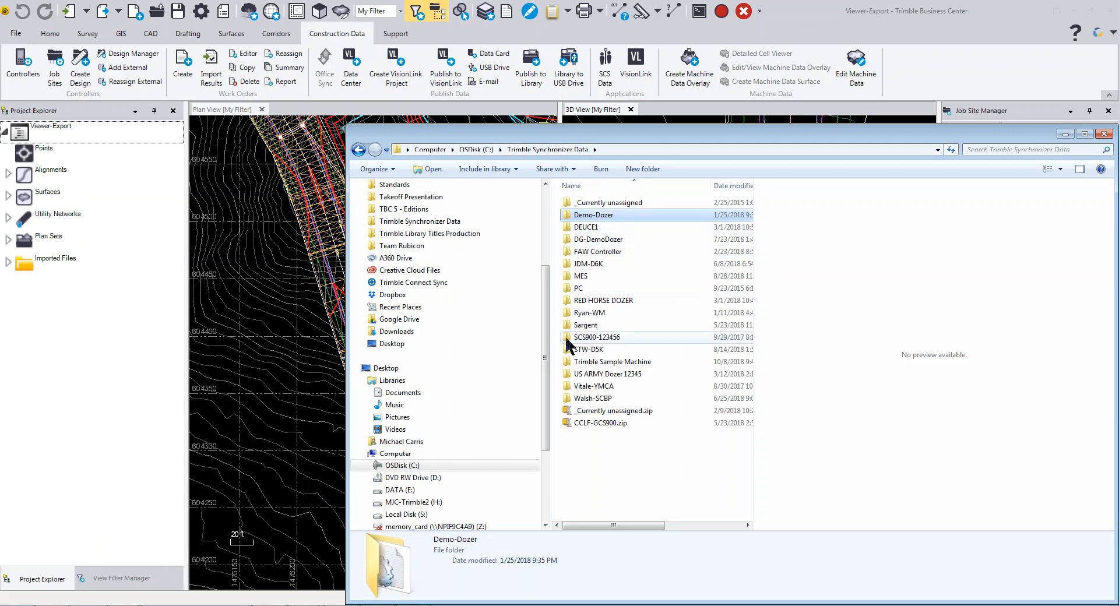
Step: Examine the job site folders in the Trimble SCS900 Data folder of SCS900-123456, and return to Trimble Business Center
left_click(614, 341)
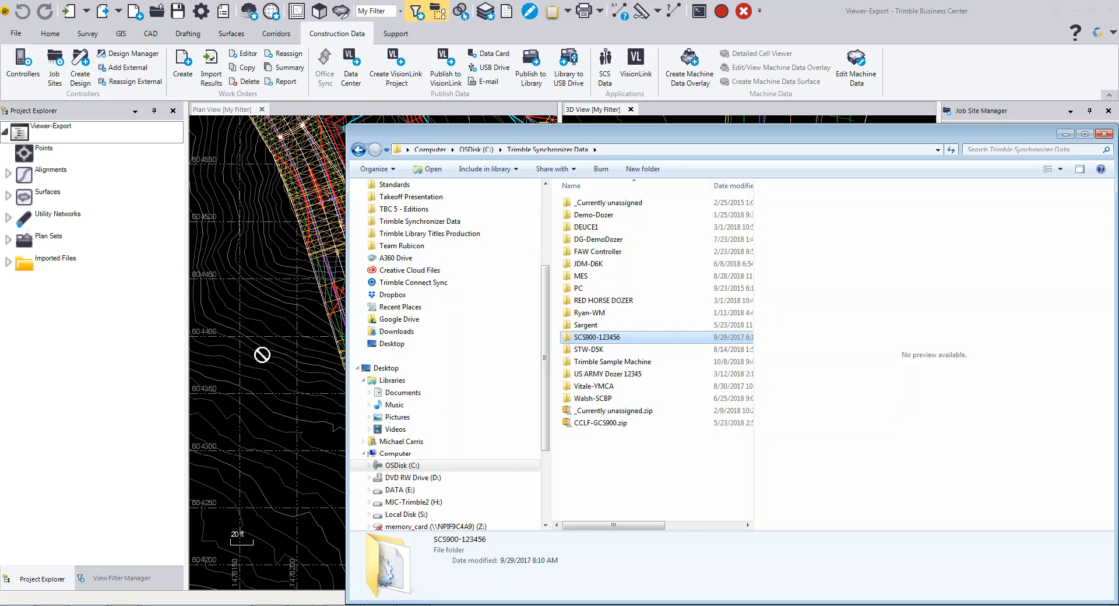
double_click(567, 344)
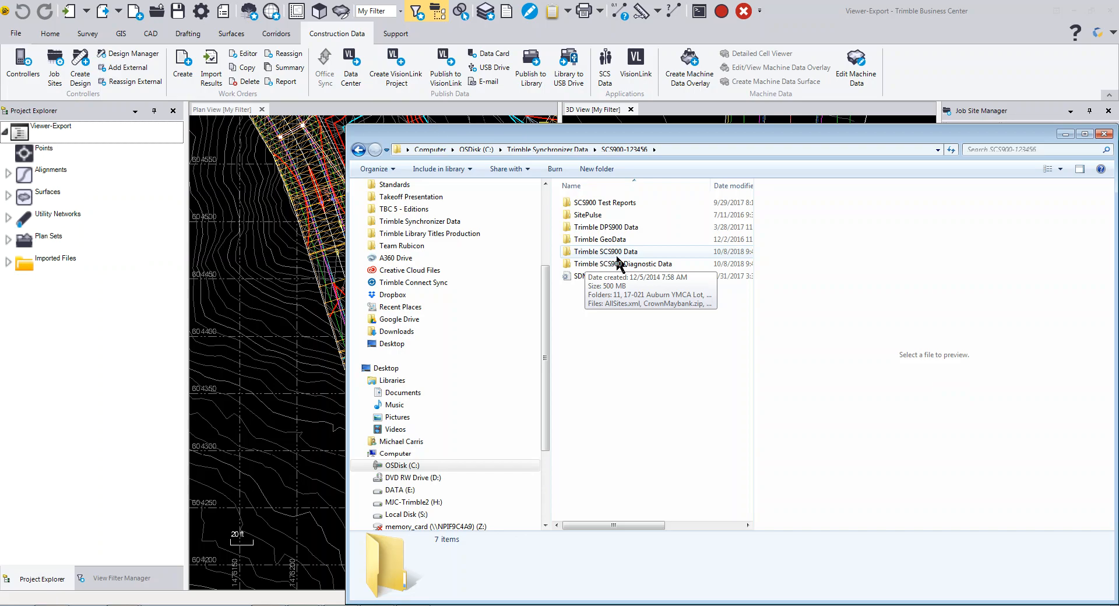
double_click(568, 255)
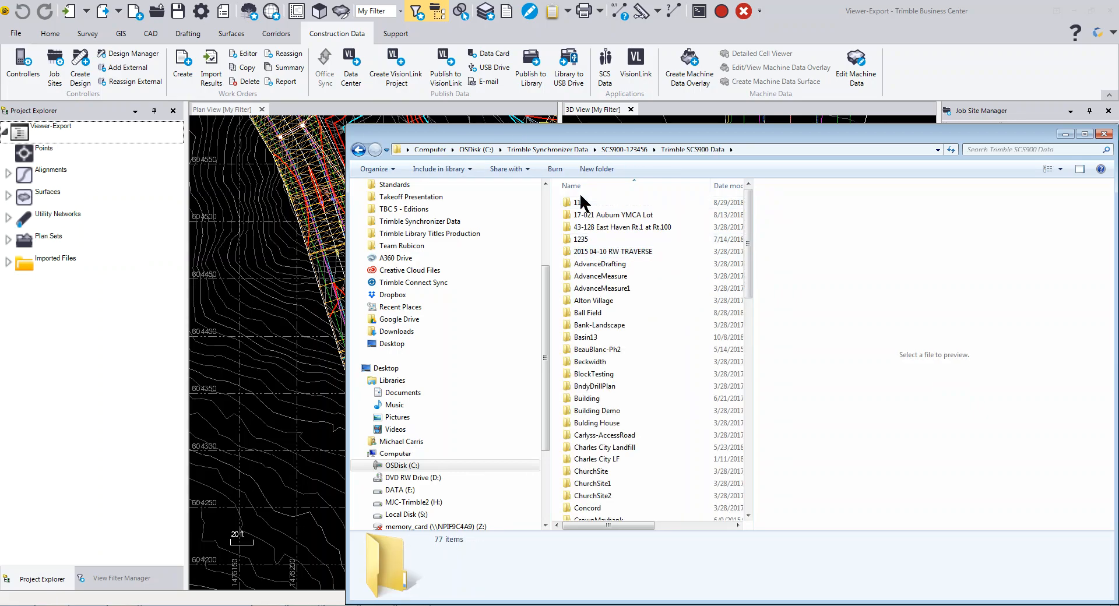
left_click_drag(749, 243, 732, 488)
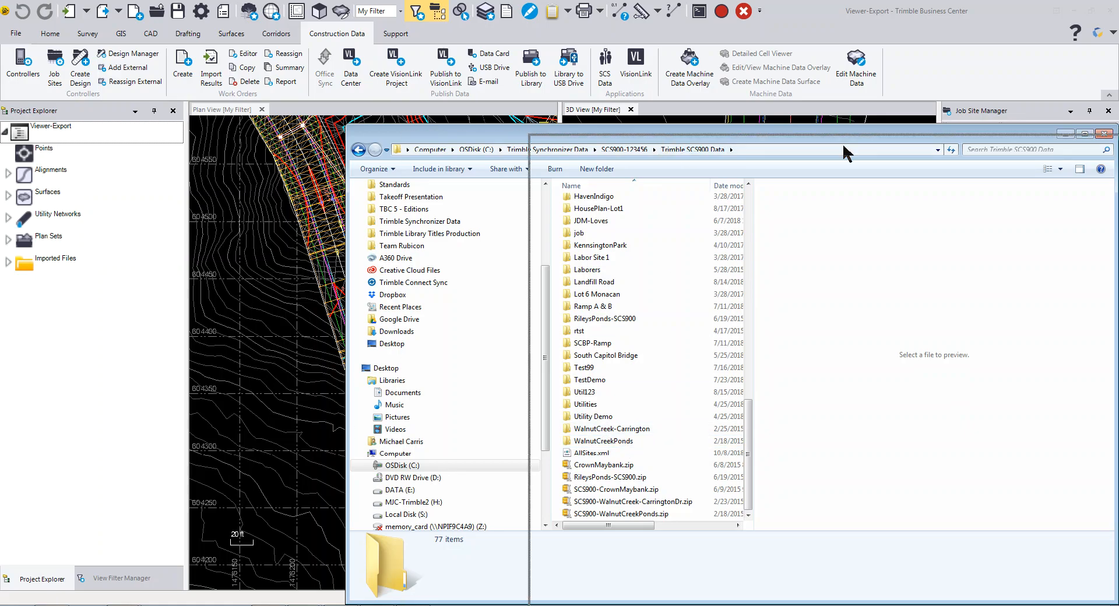
key("alt+Tab")
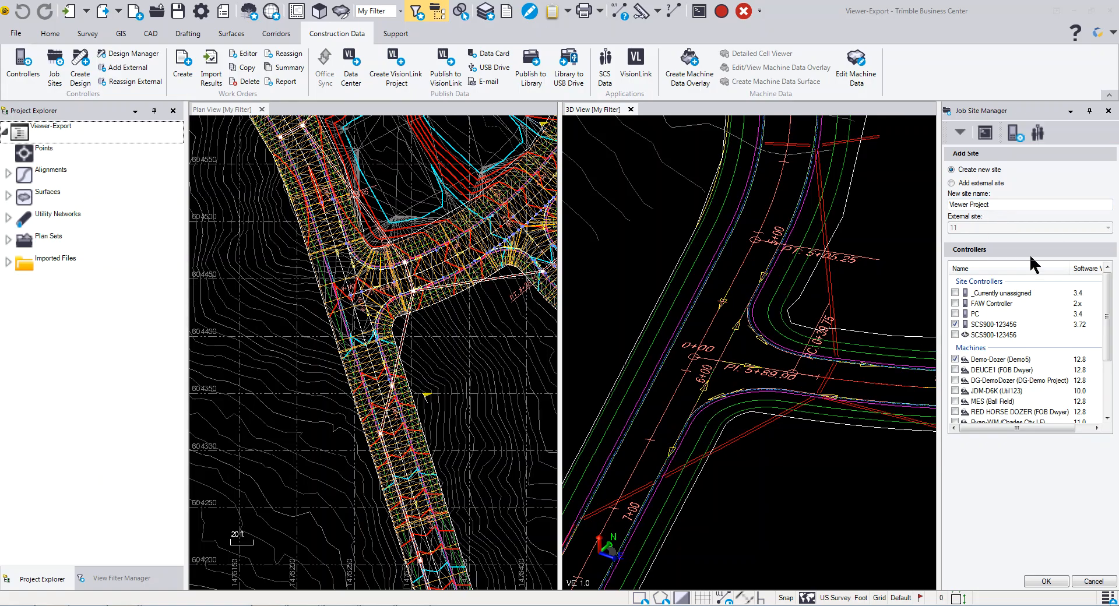
Step: Create the site, accepting replacement of the dozer's job site data, and link it to a new Folder-type library project named Viewer Project
left_click(1047, 581)
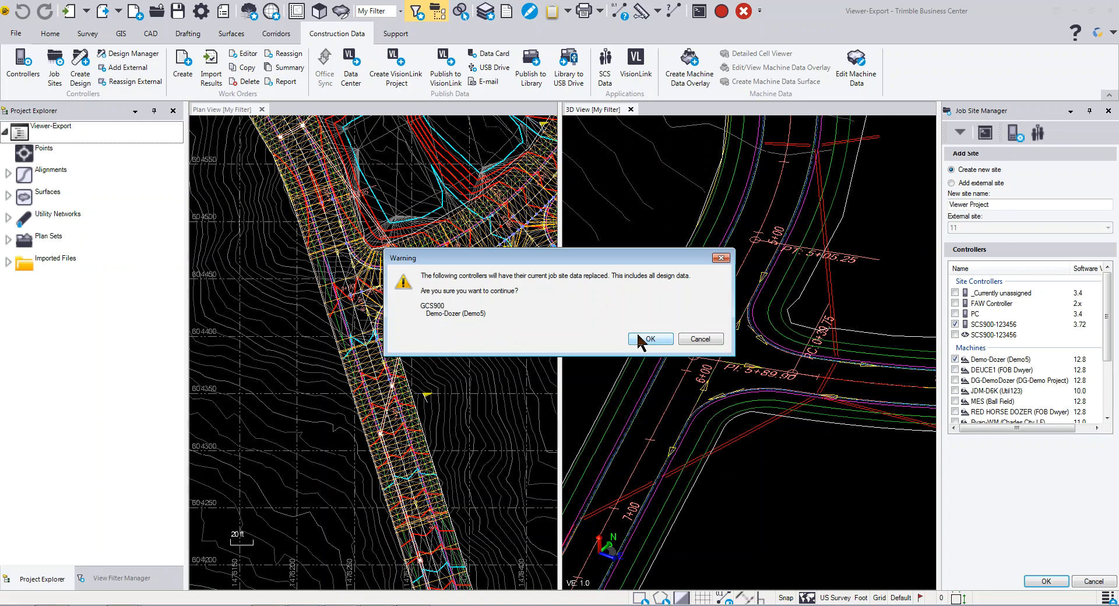
left_click(651, 340)
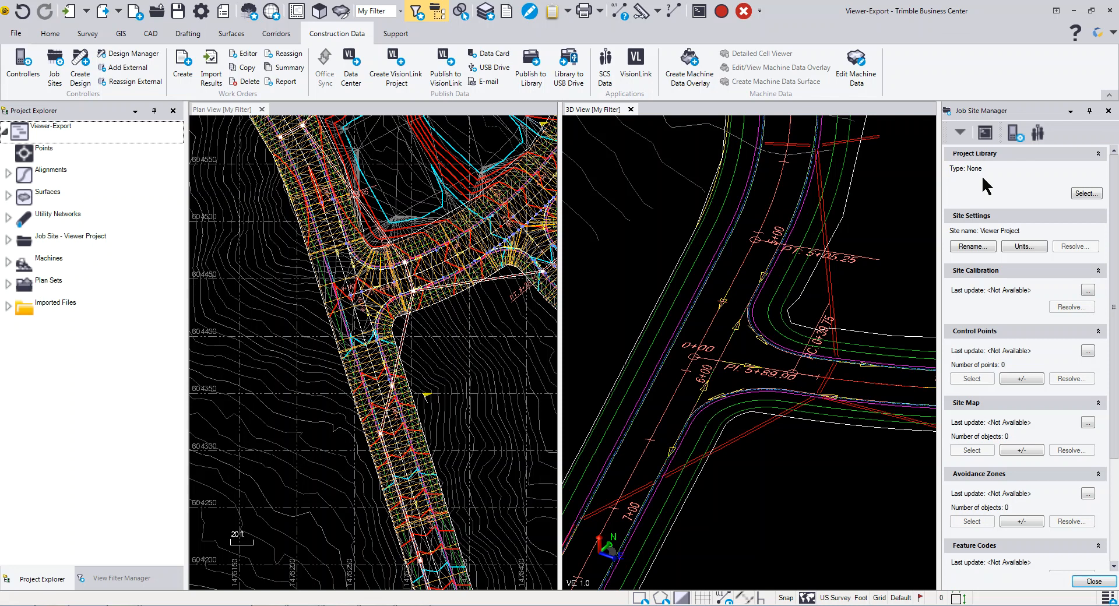
left_click(1088, 195)
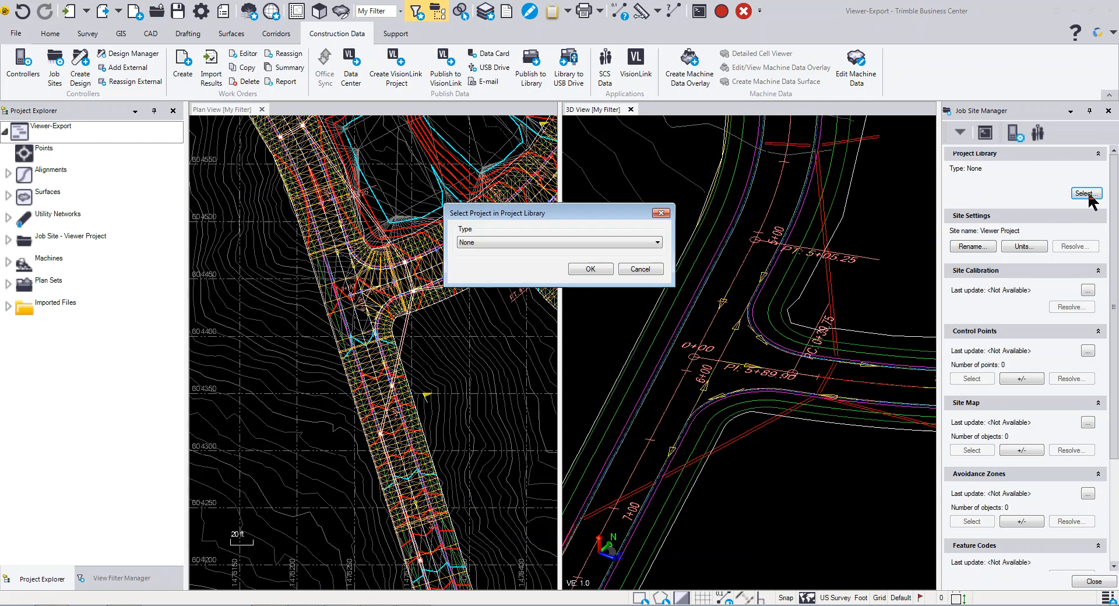
left_click(616, 240)
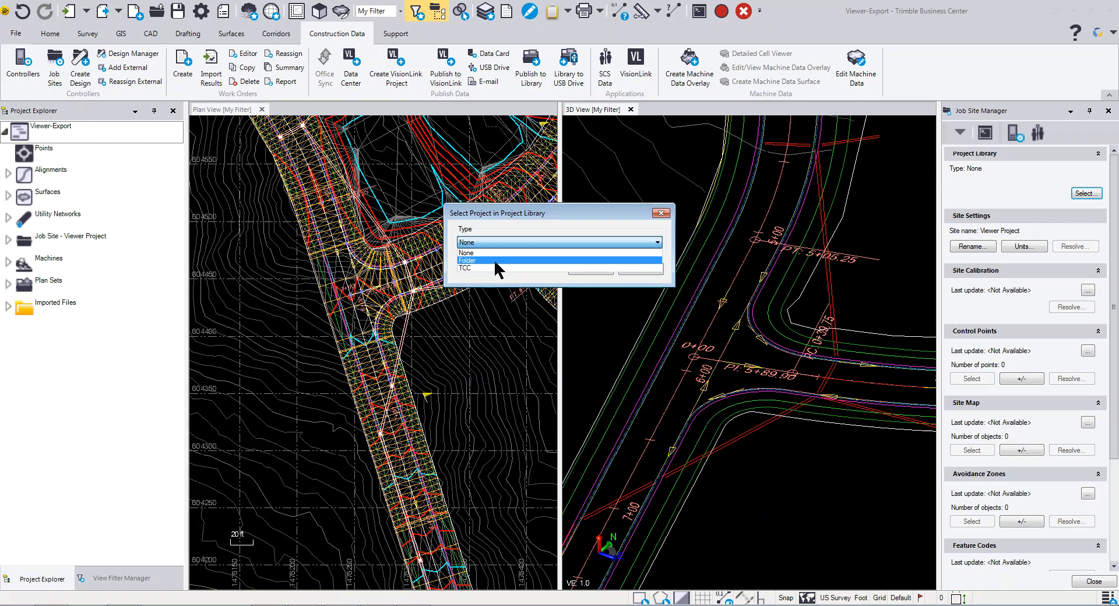
left_click(475, 260)
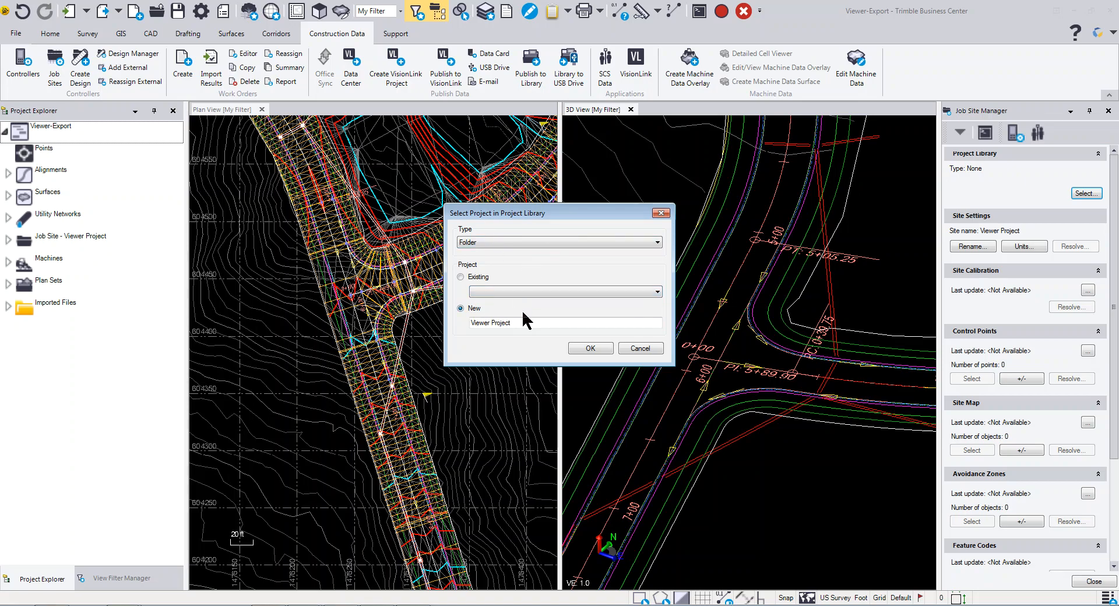
left_click(583, 348)
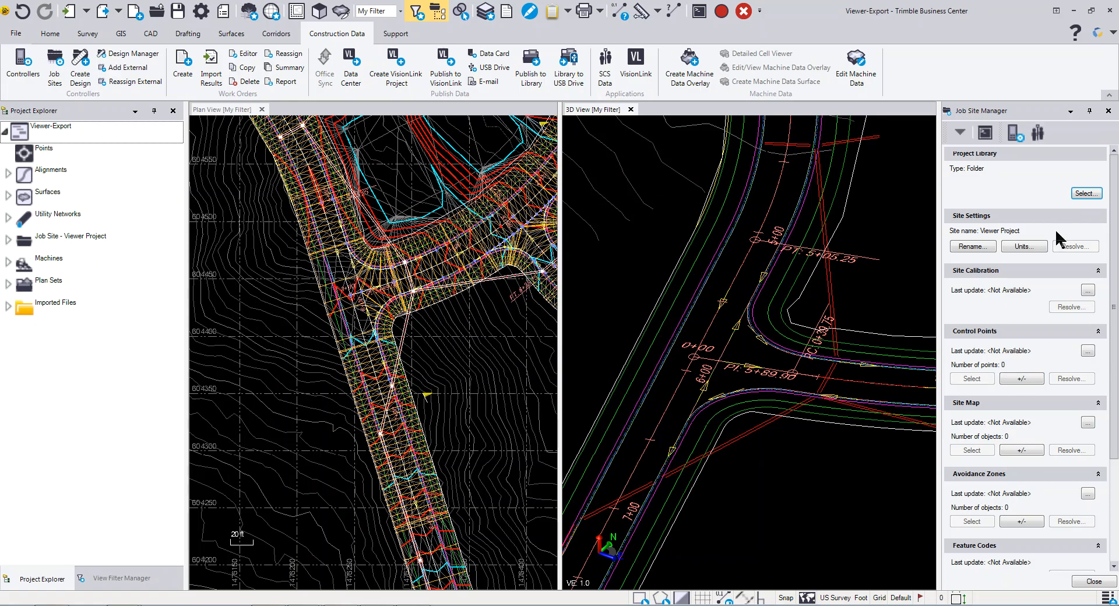
Step: Review the job site's units and its control point add/remove options without making changes
left_click(1025, 246)
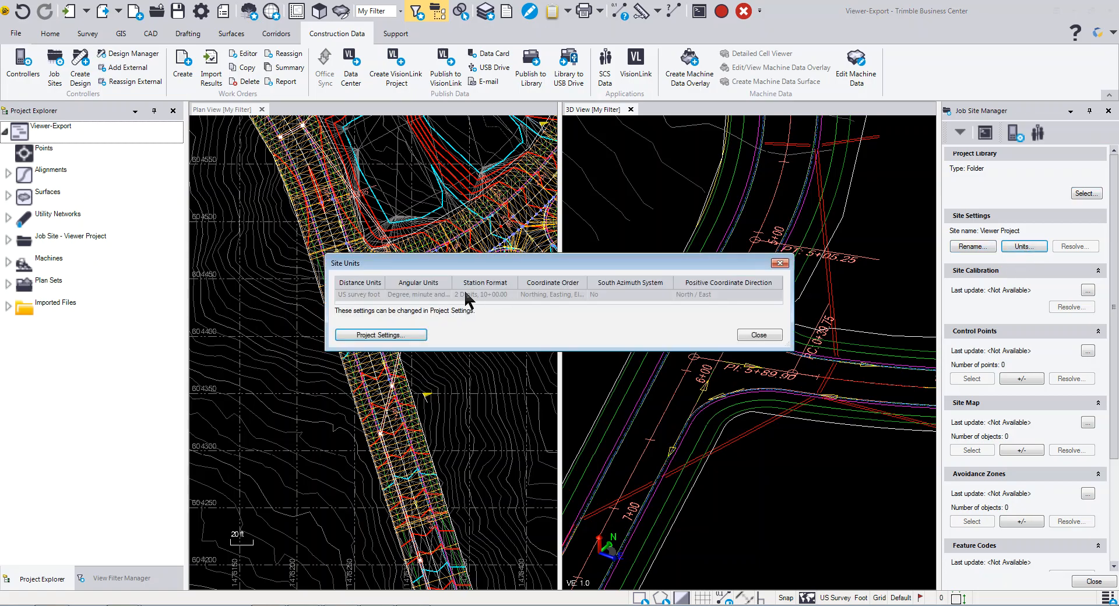
left_click(759, 335)
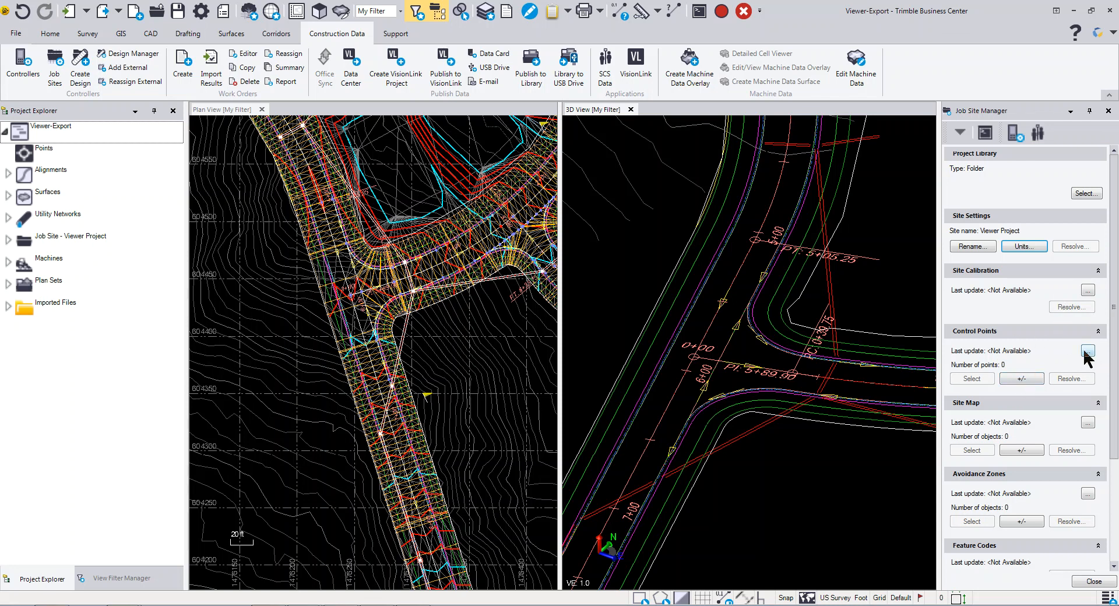
left_click(1025, 381)
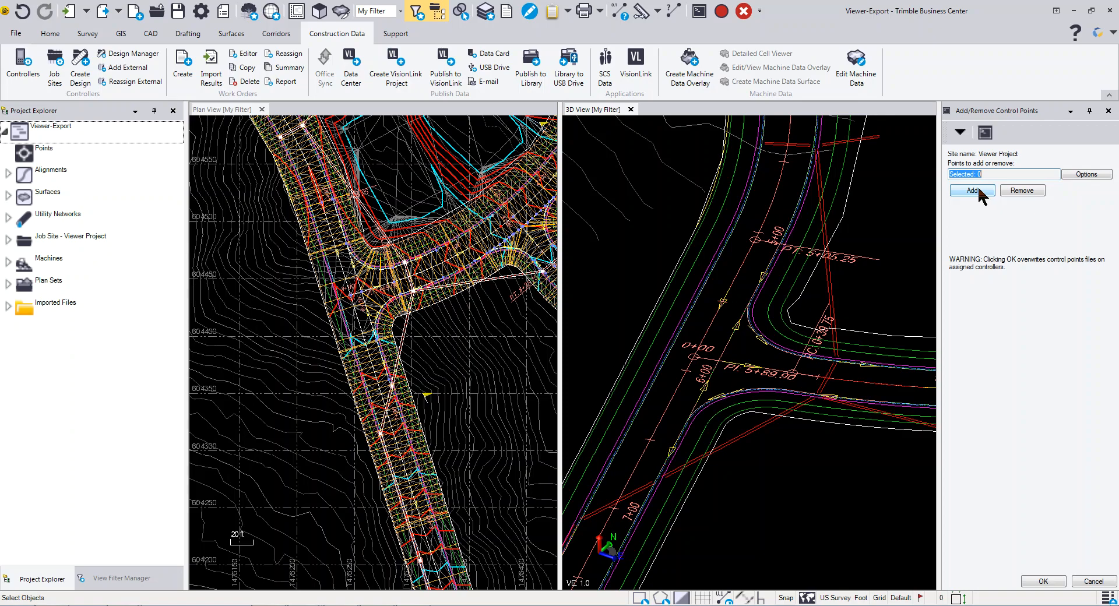
left_click(1091, 583)
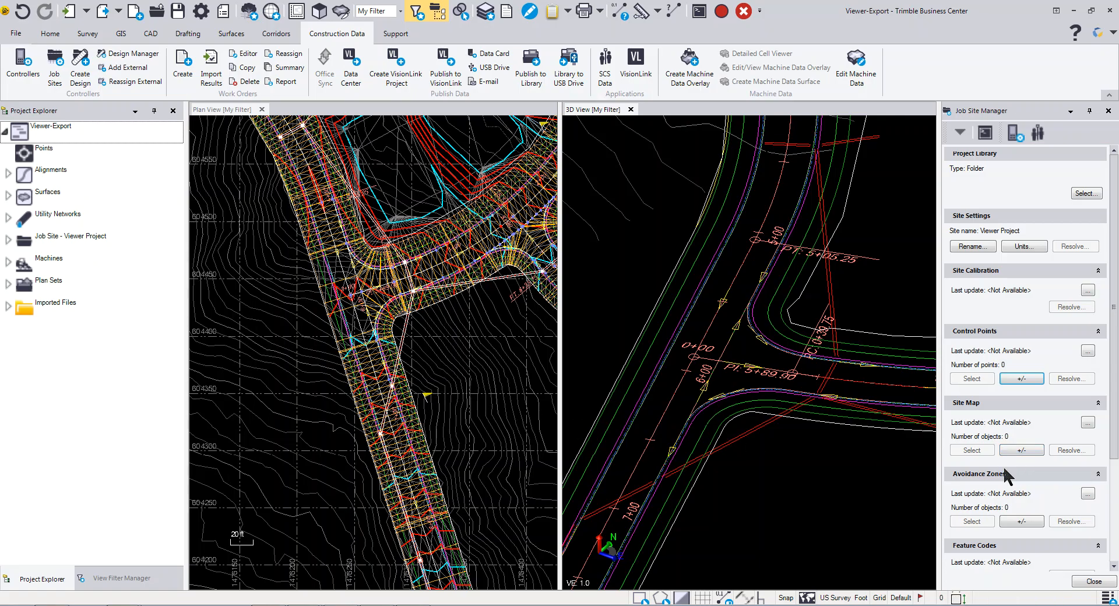
Step: Add the object outlining the roadway edges to the Viewer Project site map and close the Job Site Manager
left_click(1021, 450)
scroll(378, 354, "down", 5)
scroll(353, 354, "down", 2)
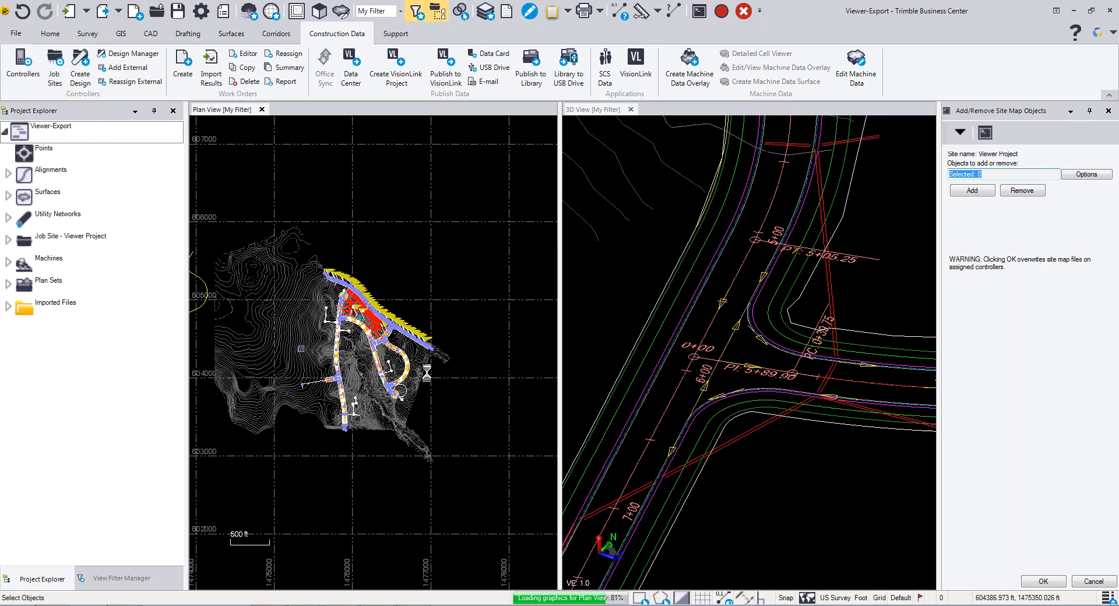
scroll(411, 352, "up", 6)
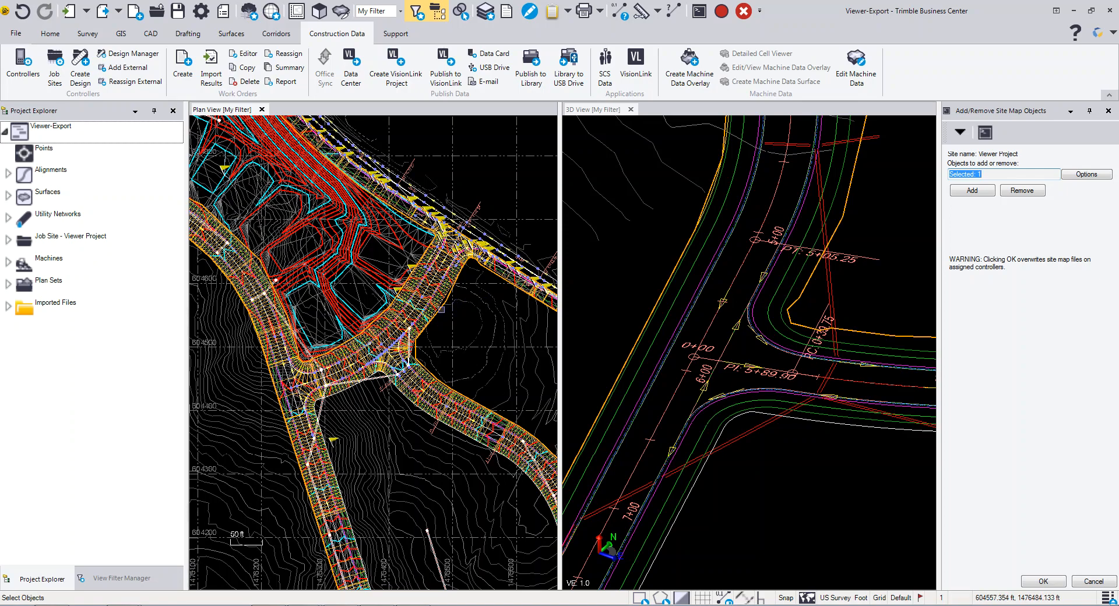
left_click(974, 191)
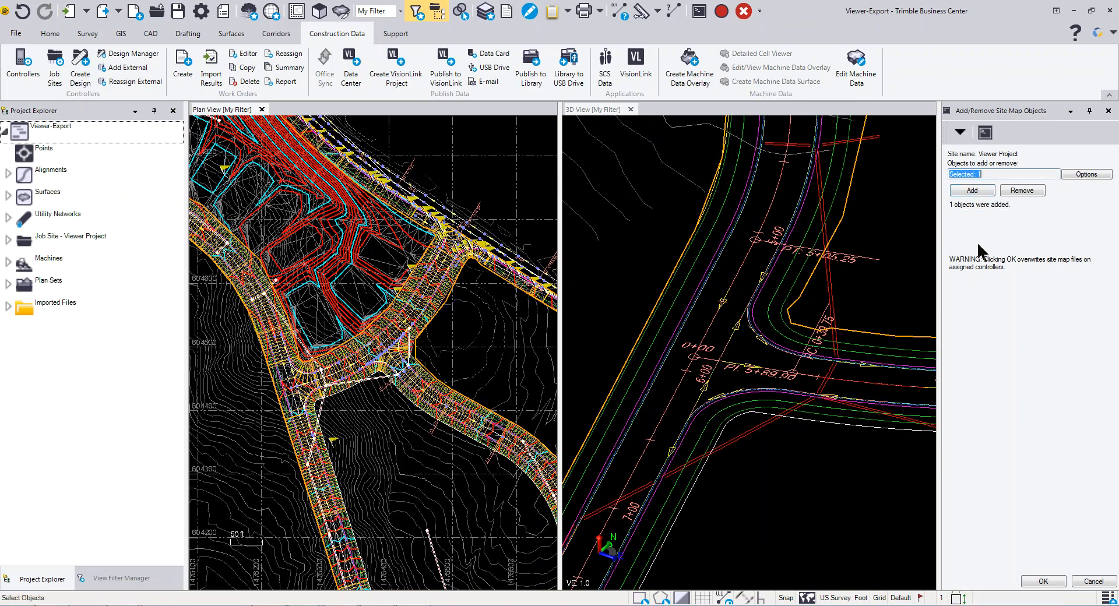
left_click(1043, 581)
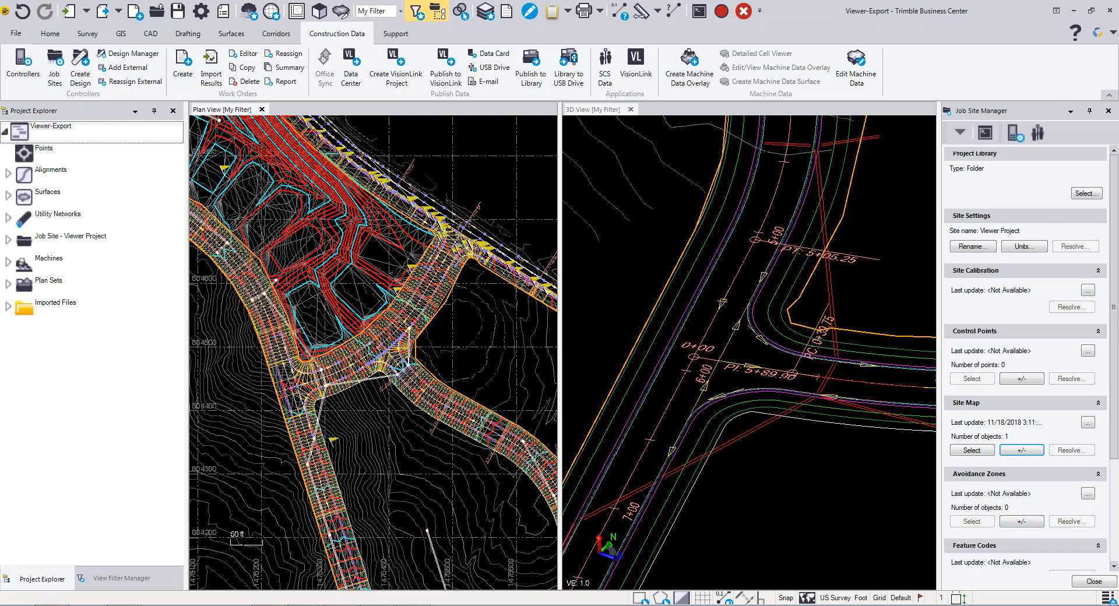
scroll(1114, 449, "down", 3)
left_click_drag(1114, 537, 1114, 546)
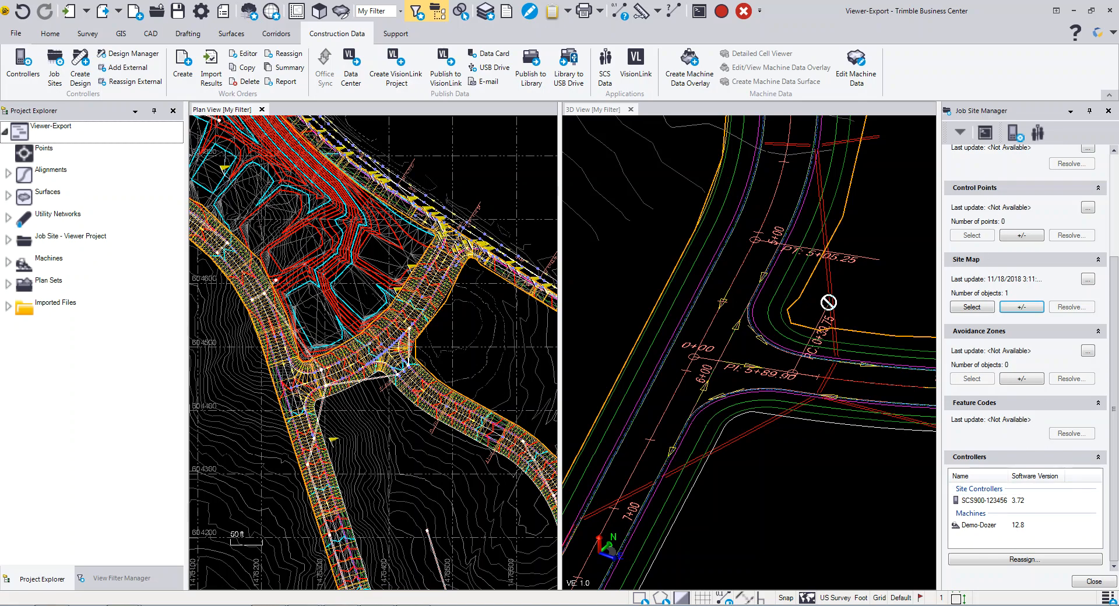
left_click(1095, 581)
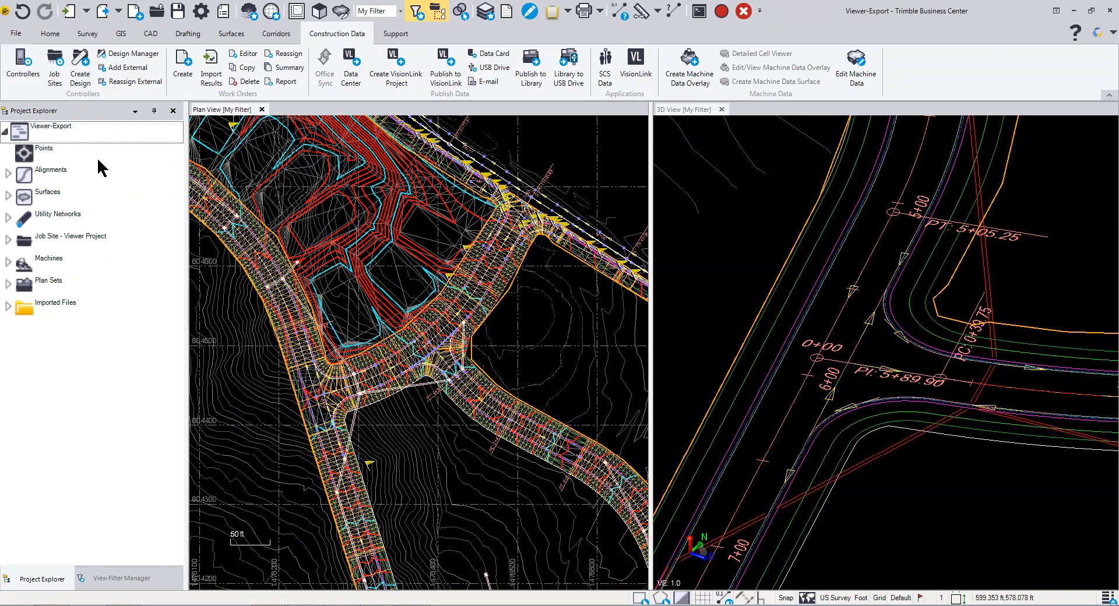
Step: Create a job site design named Lot 1-13 for site controller SCS900-123456 and machine Demo-Dozer
left_click(80, 70)
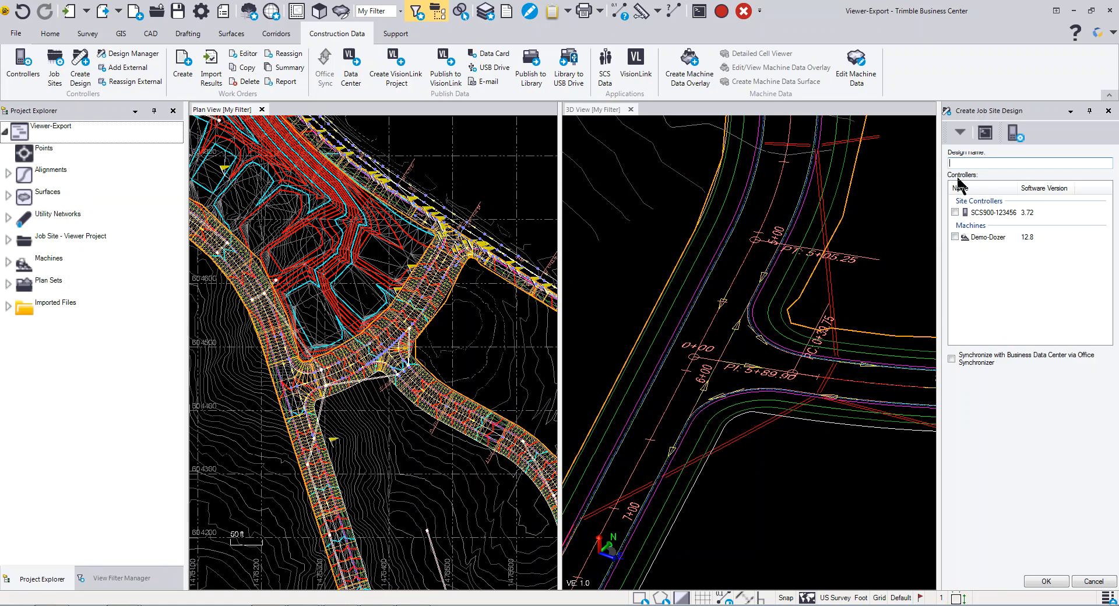
type("LOt")
left_click(8, 196)
left_click_drag(979, 164, 935, 174)
type("Lot")
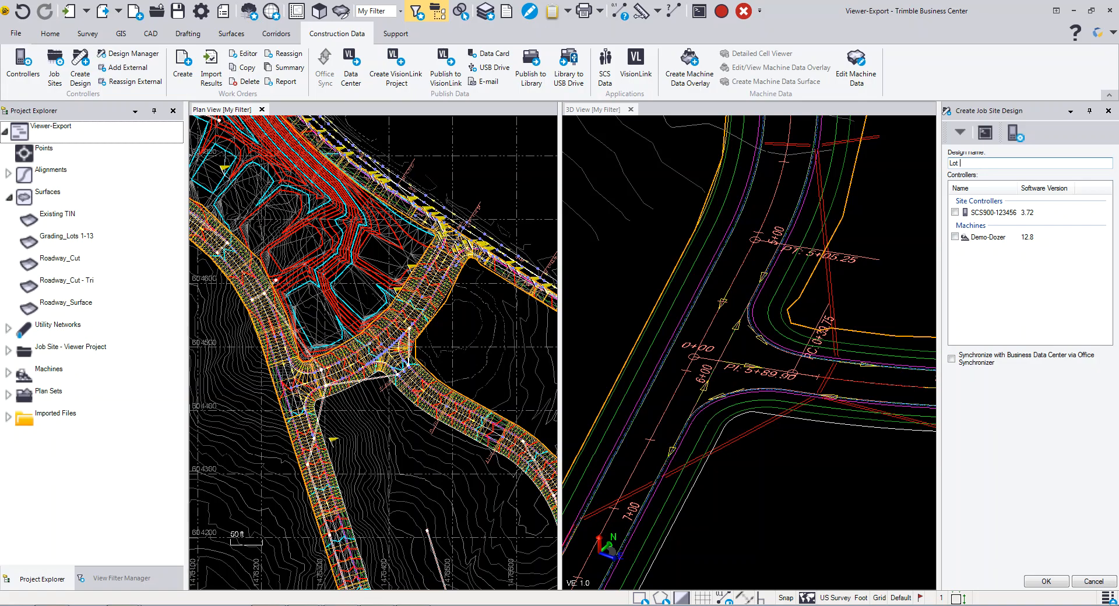
type(" 1-13")
left_click(955, 212)
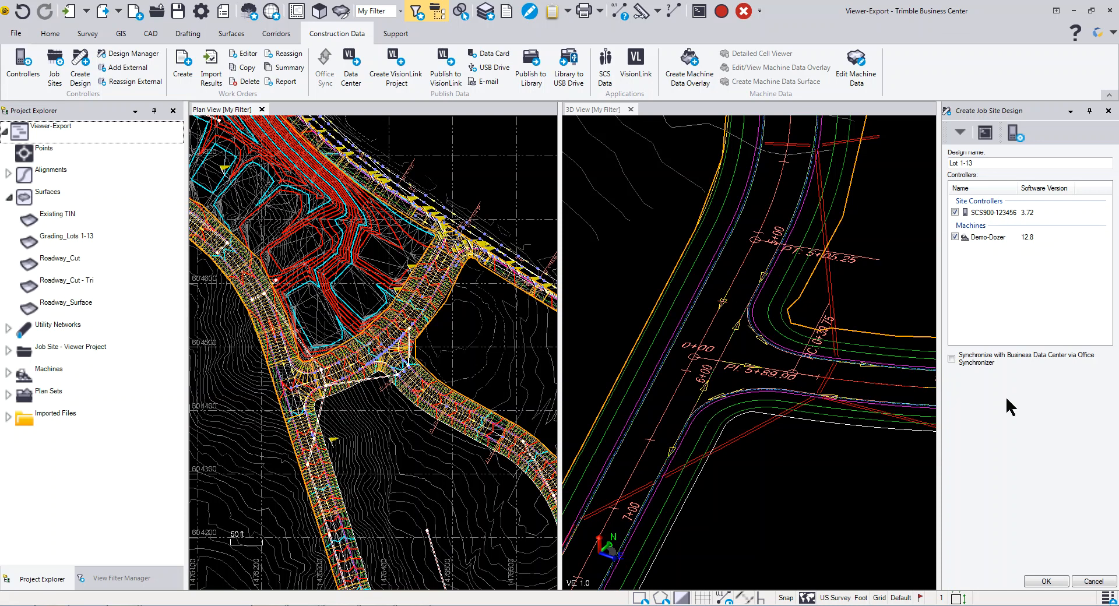
left_click(1047, 582)
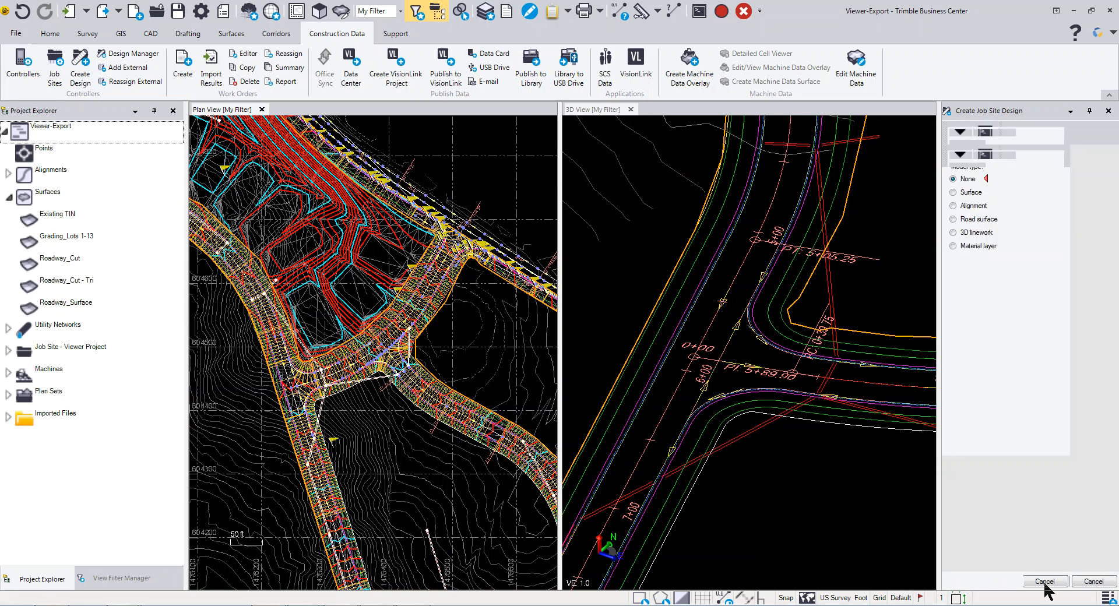
Step: Set the Lot 1-13 design model to the Grading_Lots 1-13 surface with no clipping boundary and the default file name
left_click(954, 192)
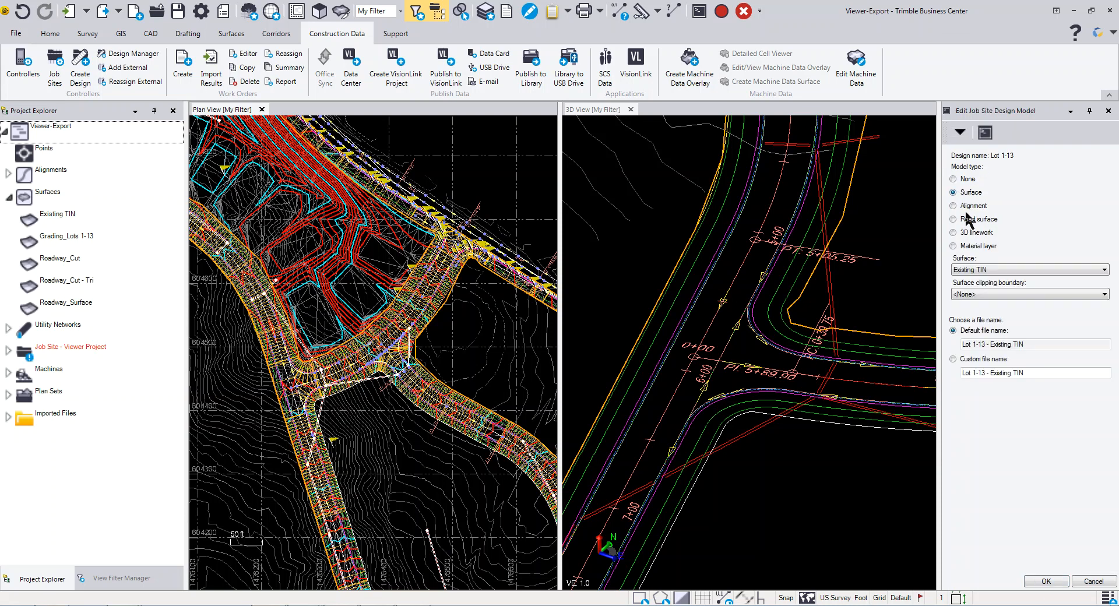
left_click(983, 271)
left_click(994, 288)
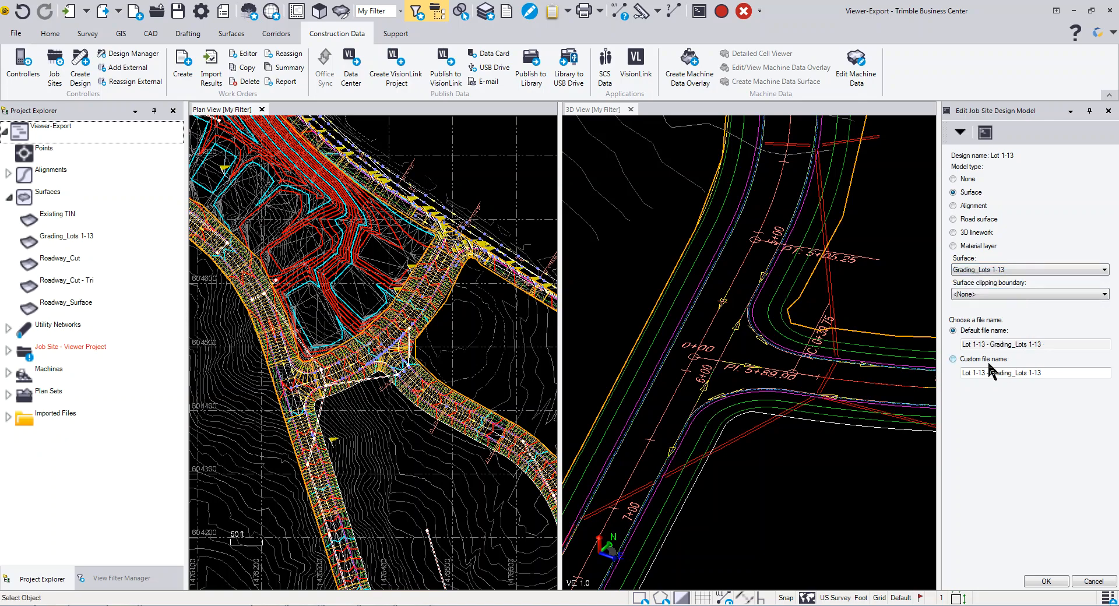
left_click(1046, 581)
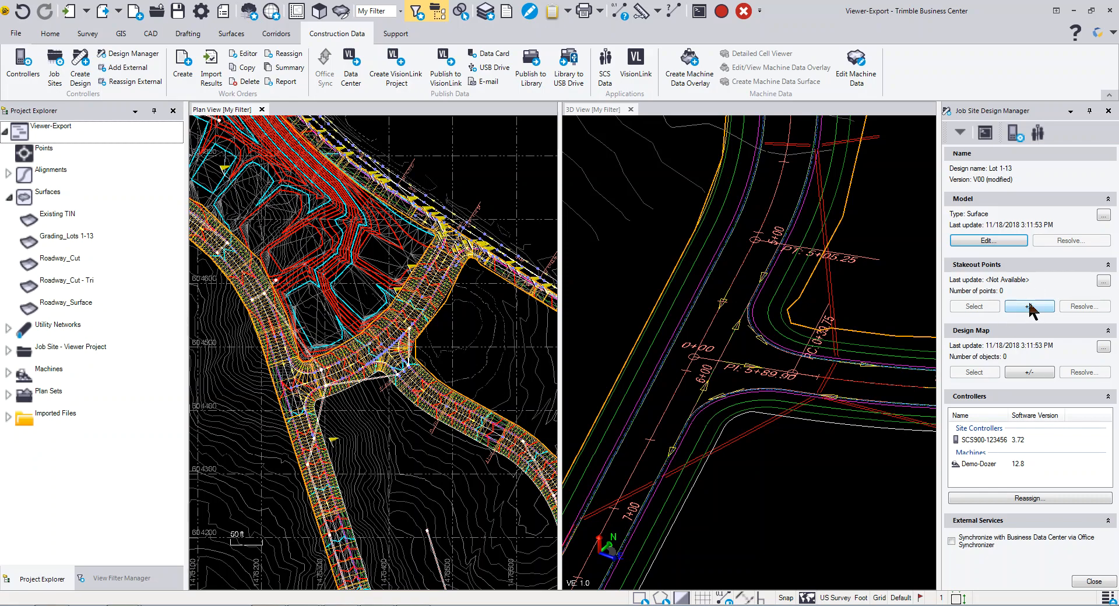
Step: Select design map linework for Lot 1-13 by layer: C-ROAD-SWKB, C-ROAD-SWKF, C-ROAD-CORR-GUTR, C-ROAD-CORR-TFCB and C-ROAD-CENT-ALNG
left_click(1024, 373)
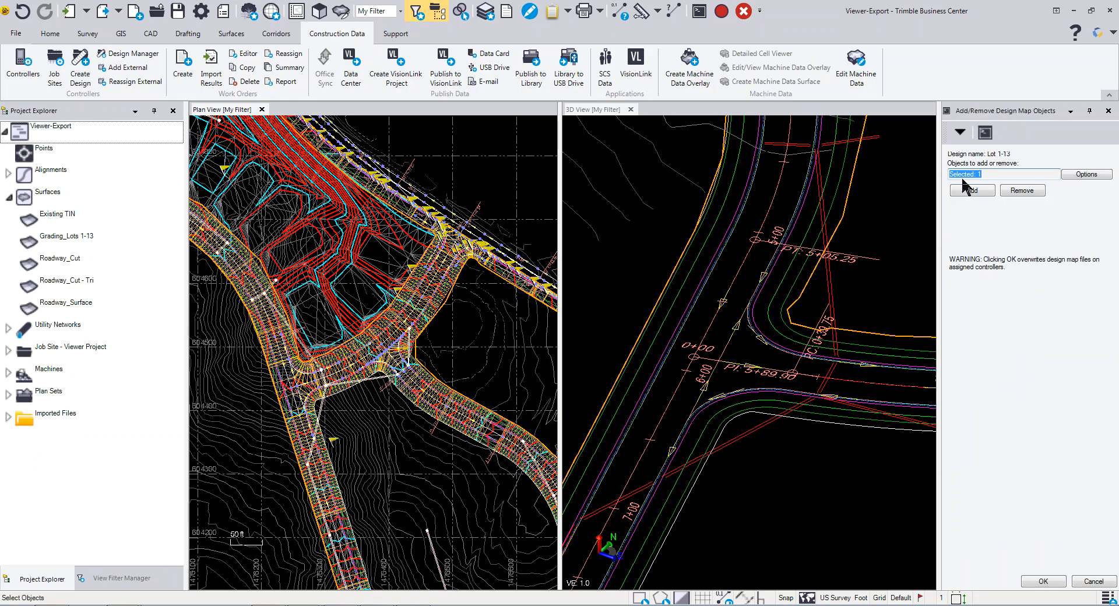
left_click(1085, 175)
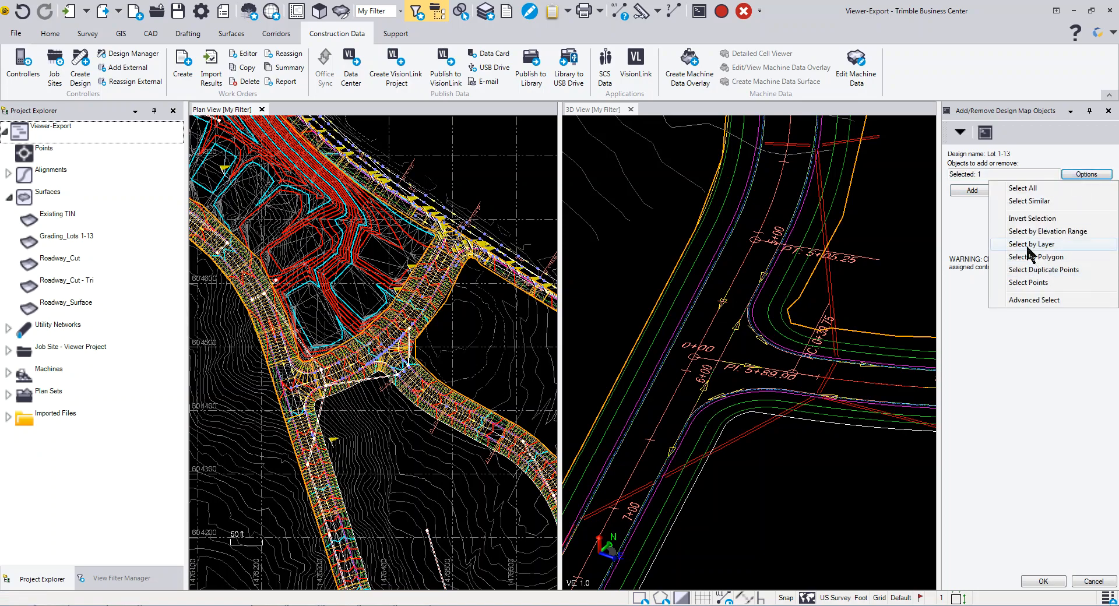
left_click(1032, 247)
left_click(682, 262)
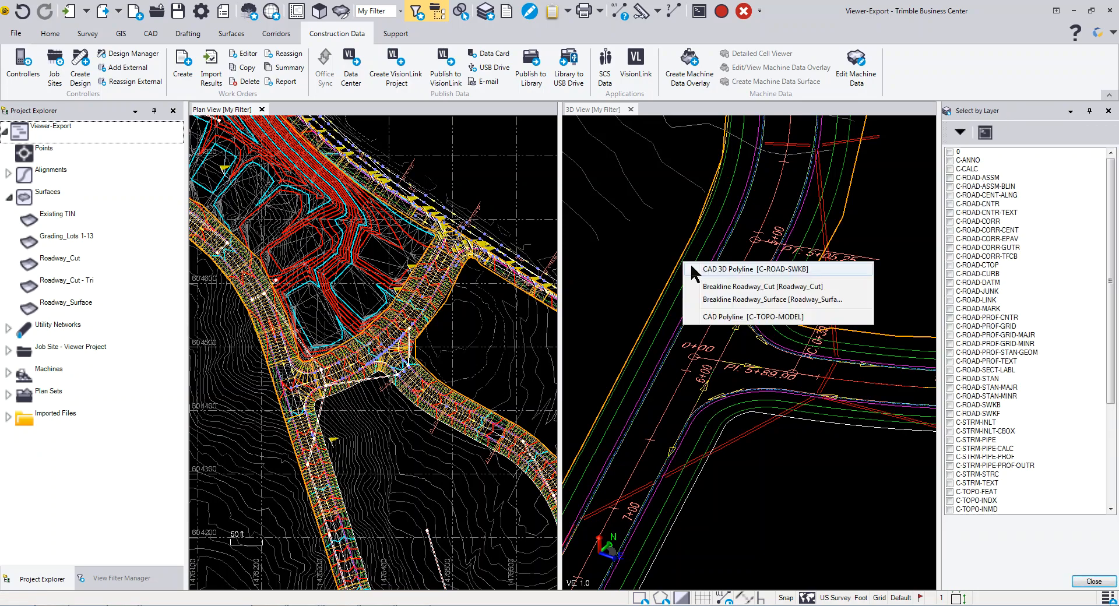
left_click(708, 269)
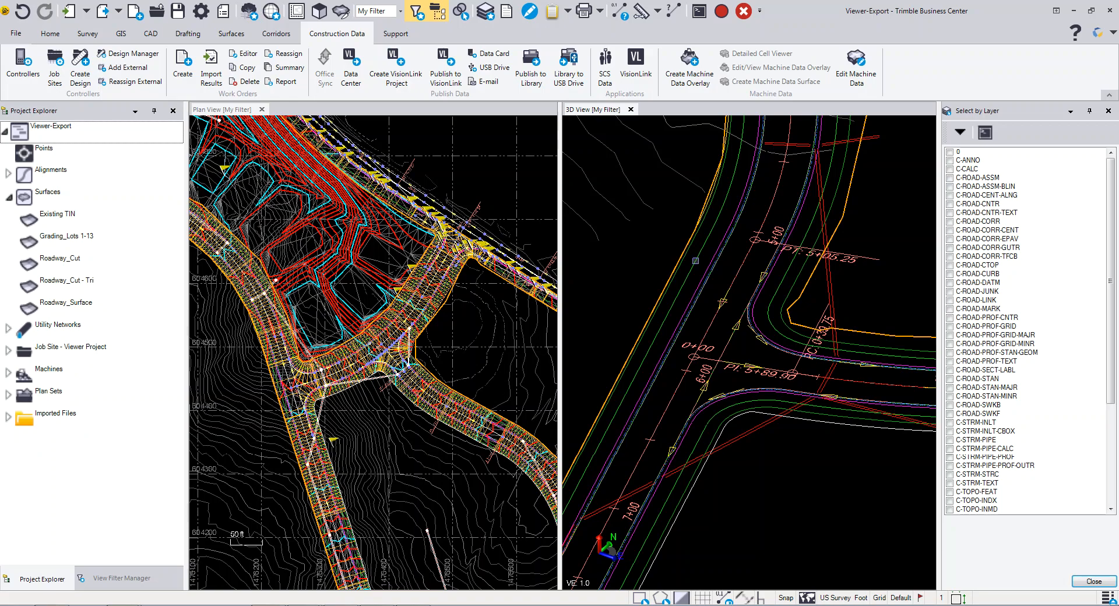
left_click(950, 405)
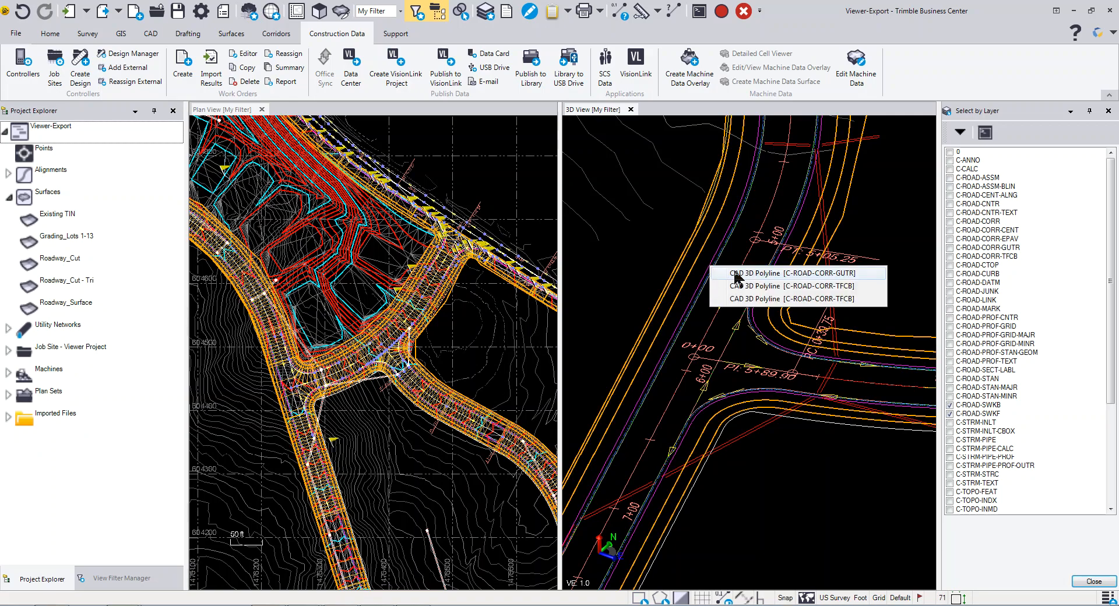
left_click(710, 262)
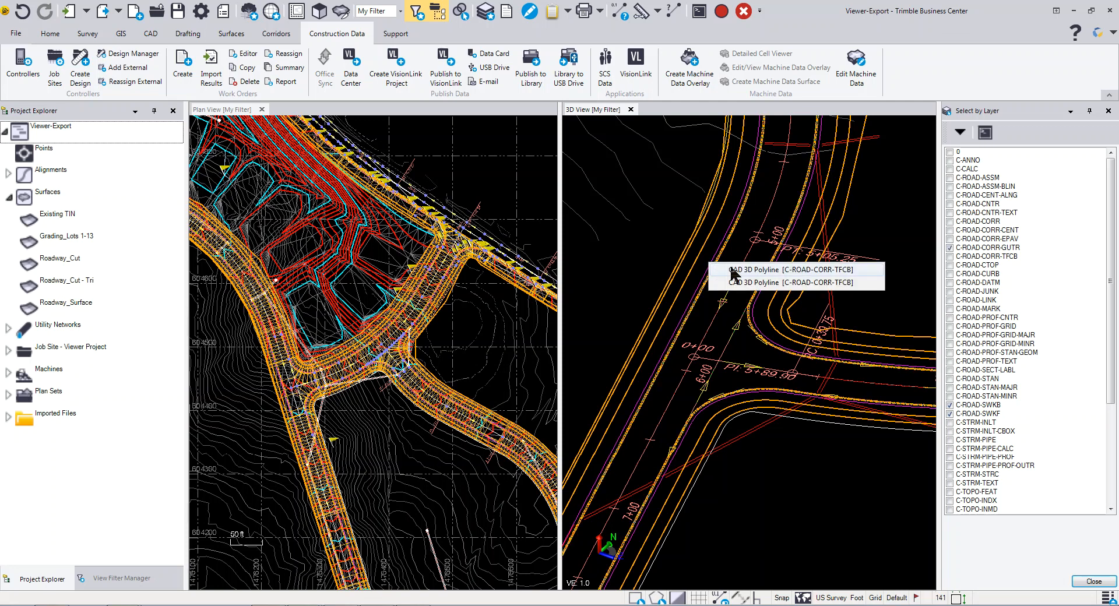
left_click(728, 279)
mouse_move(739, 268)
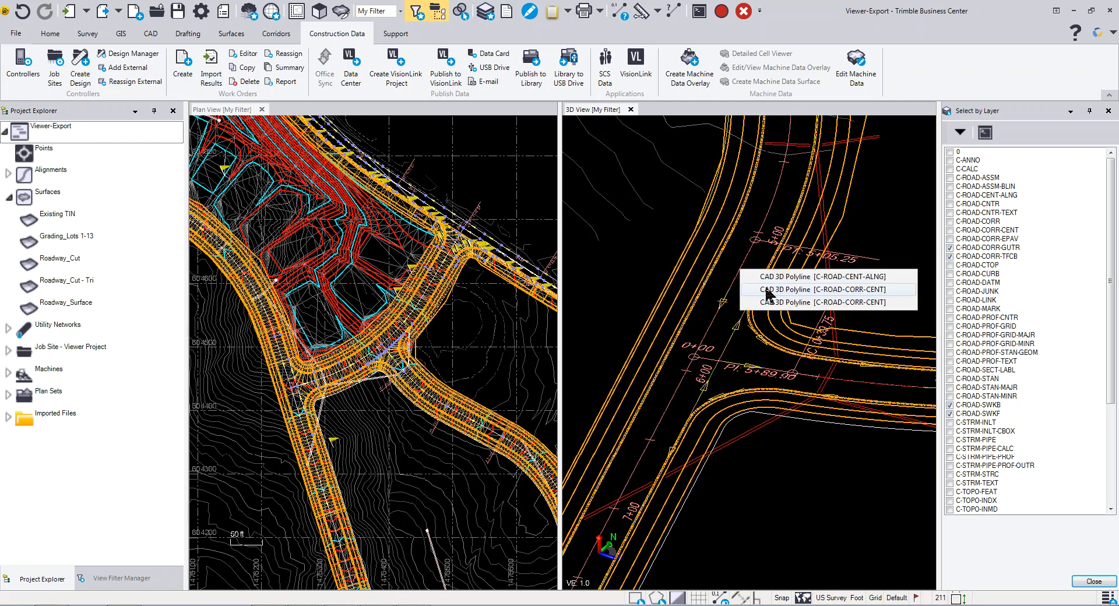
left_click(770, 278)
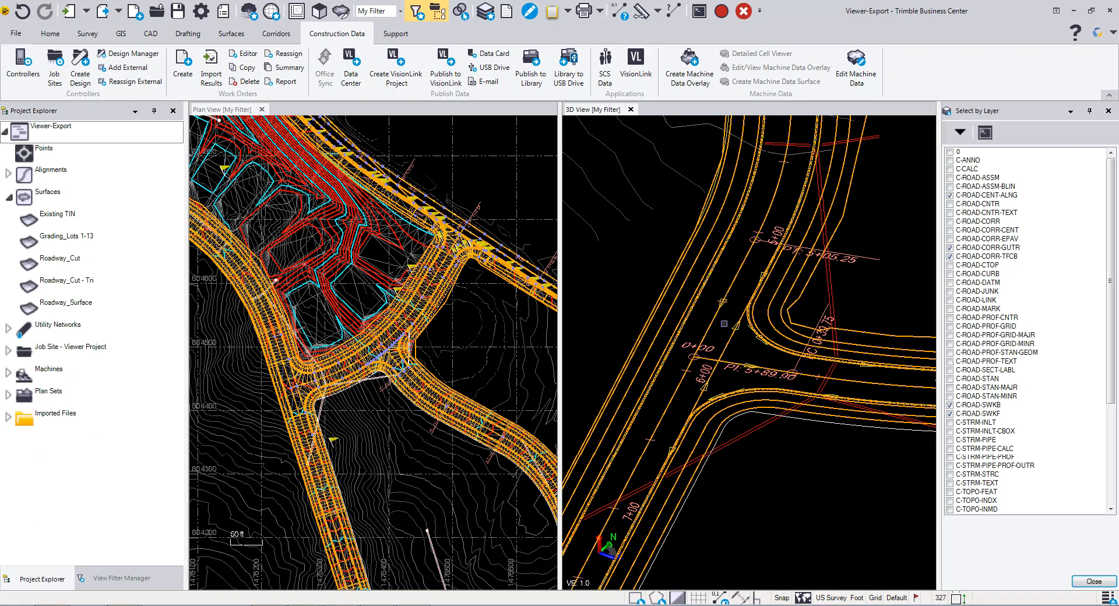
Step: Add the selected road linework to the Lot 1-13 design map and close the Job Site Design Manager
left_click(1094, 582)
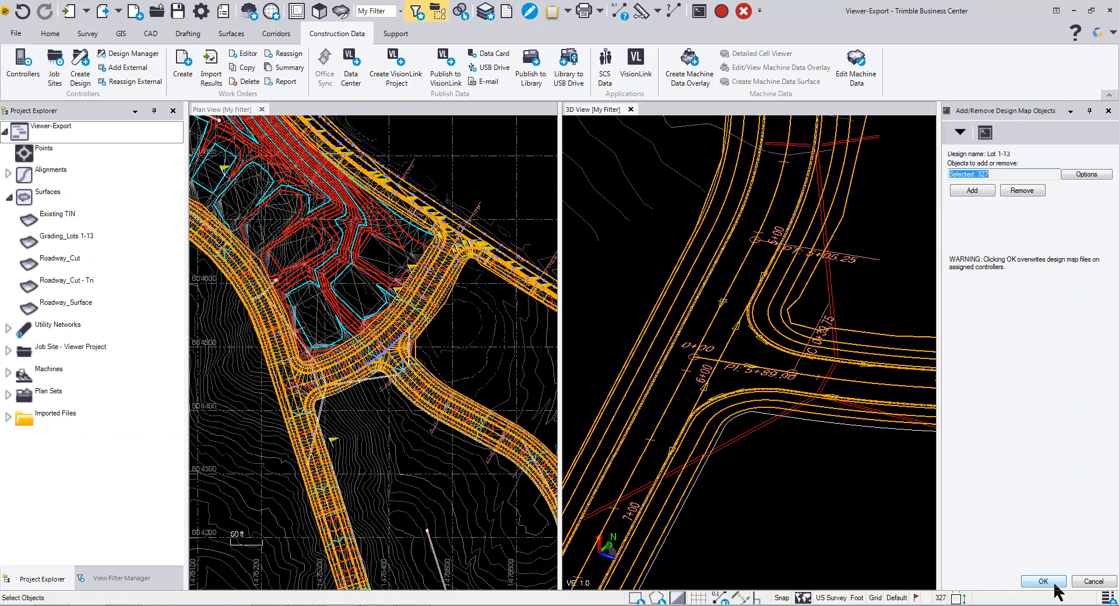
left_click(972, 191)
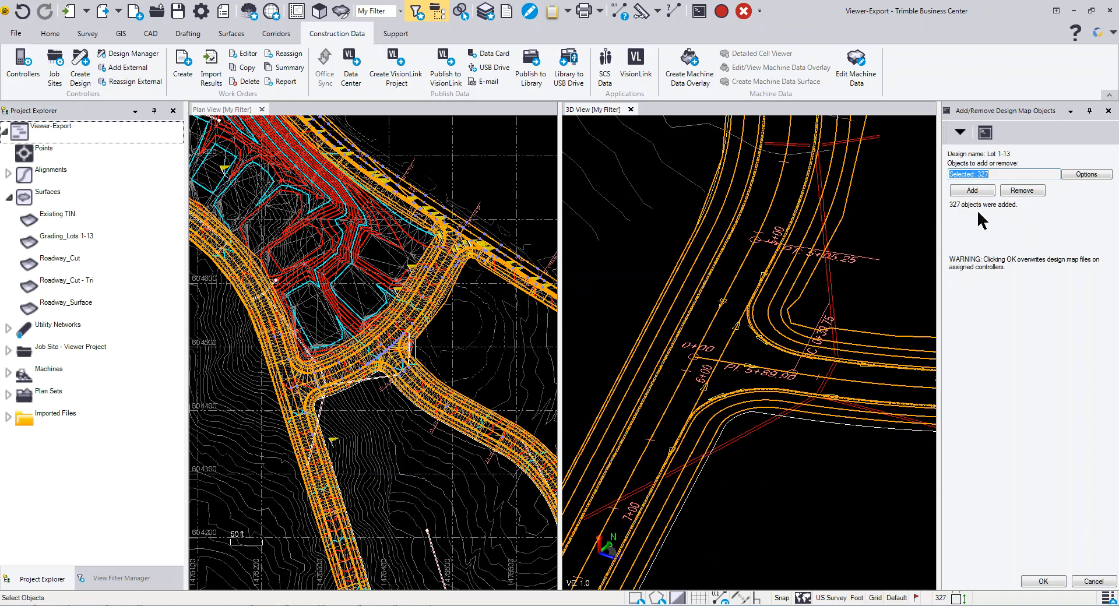
left_click(1048, 582)
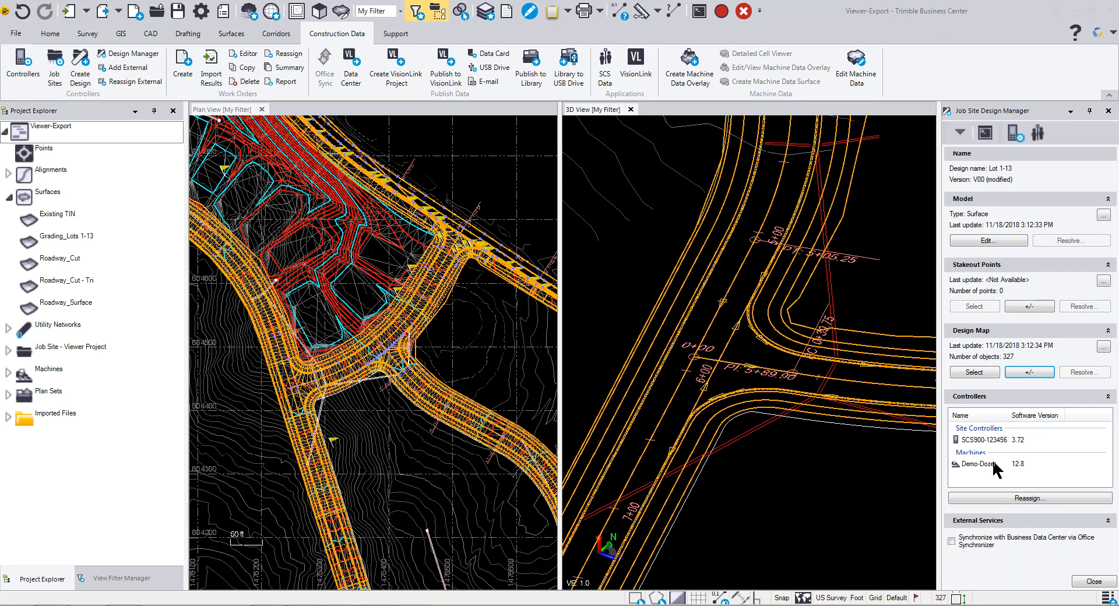
left_click(1089, 582)
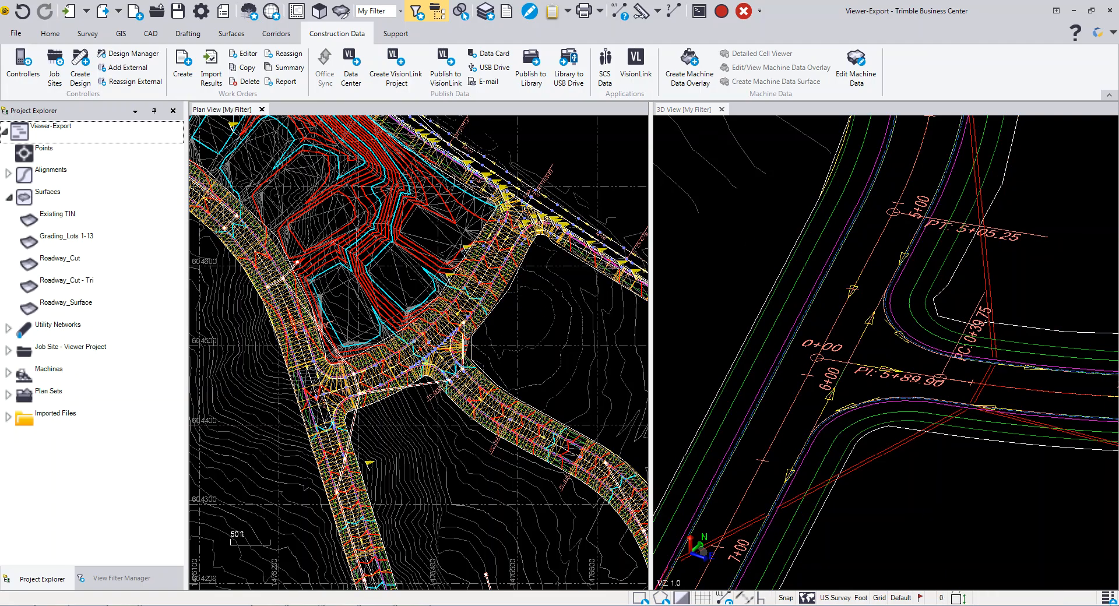
Step: In Windows Explorer, examine the Viewer Project folder under SCS900-123456, including its work orders and Lot 1-13 design files
left_click_drag(1118, 101, 528, 78)
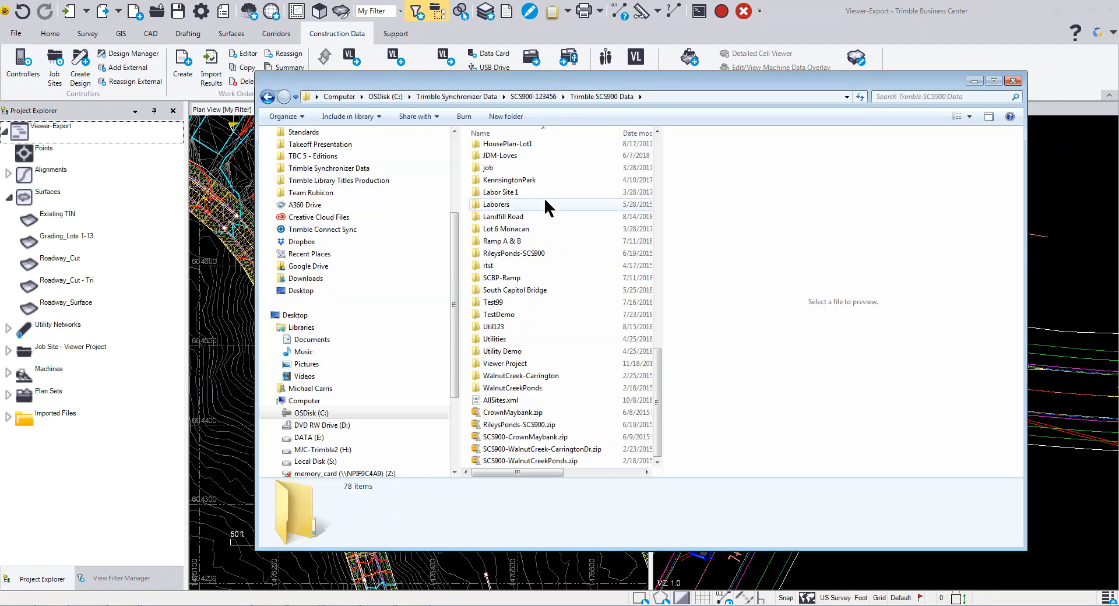
double_click(488, 366)
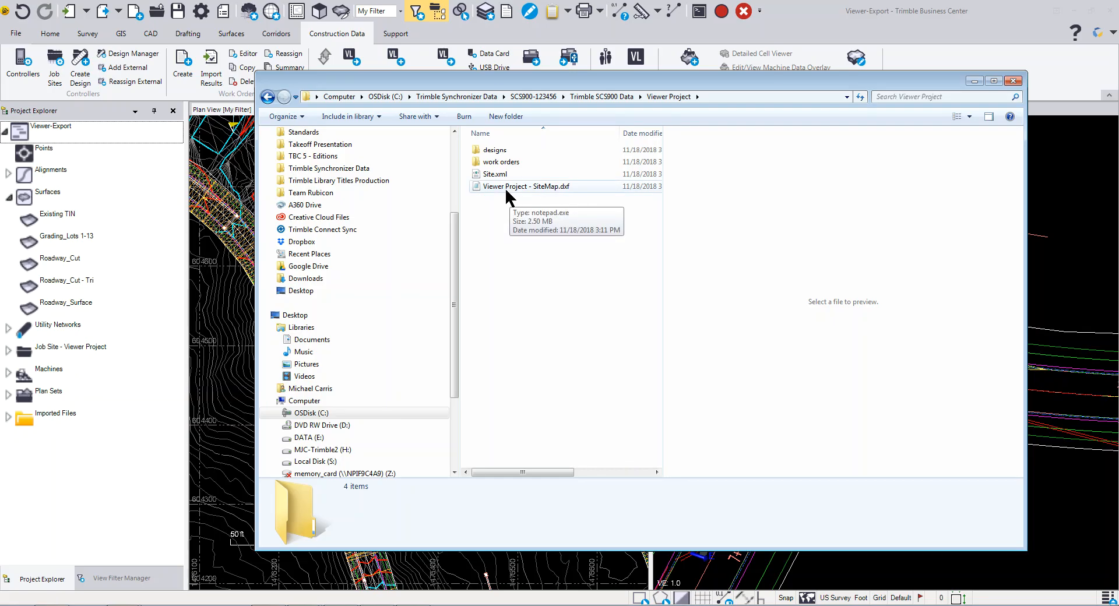
double_click(489, 162)
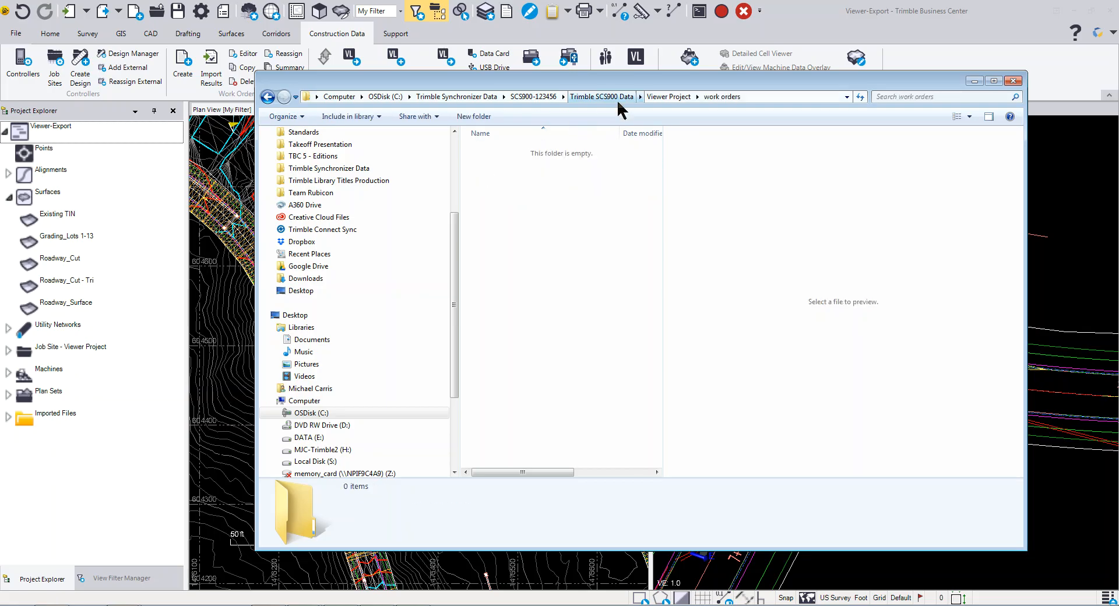
left_click(668, 97)
double_click(495, 150)
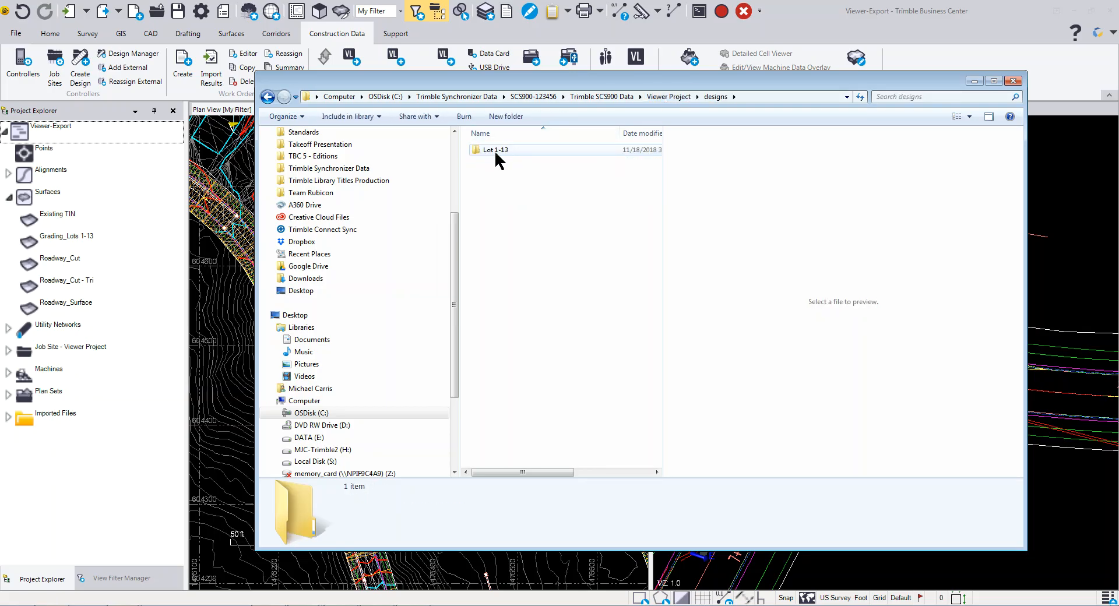
double_click(502, 153)
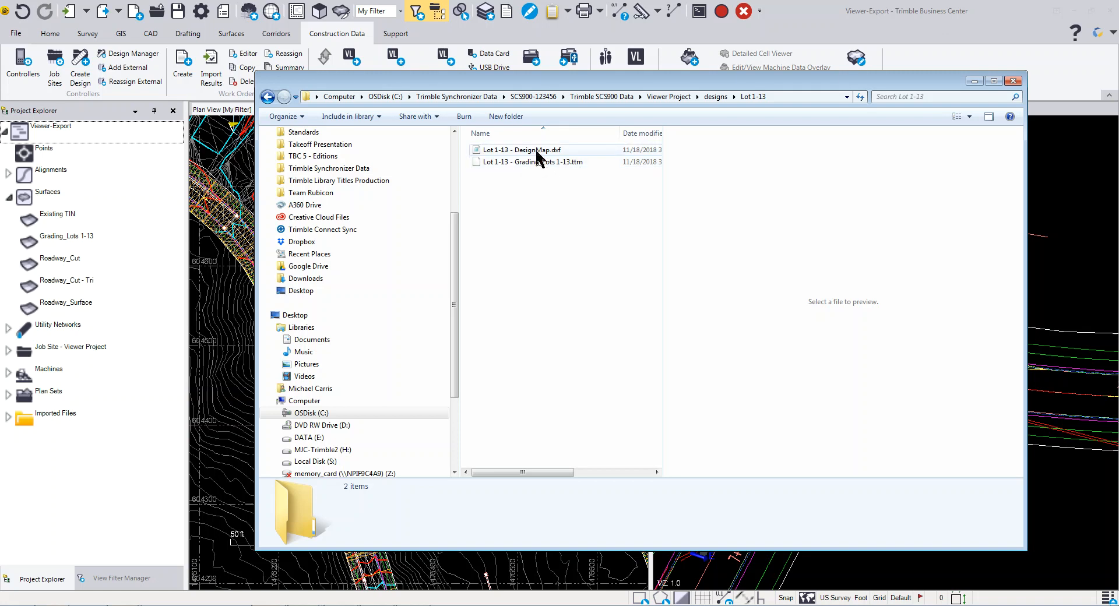
left_click(669, 96)
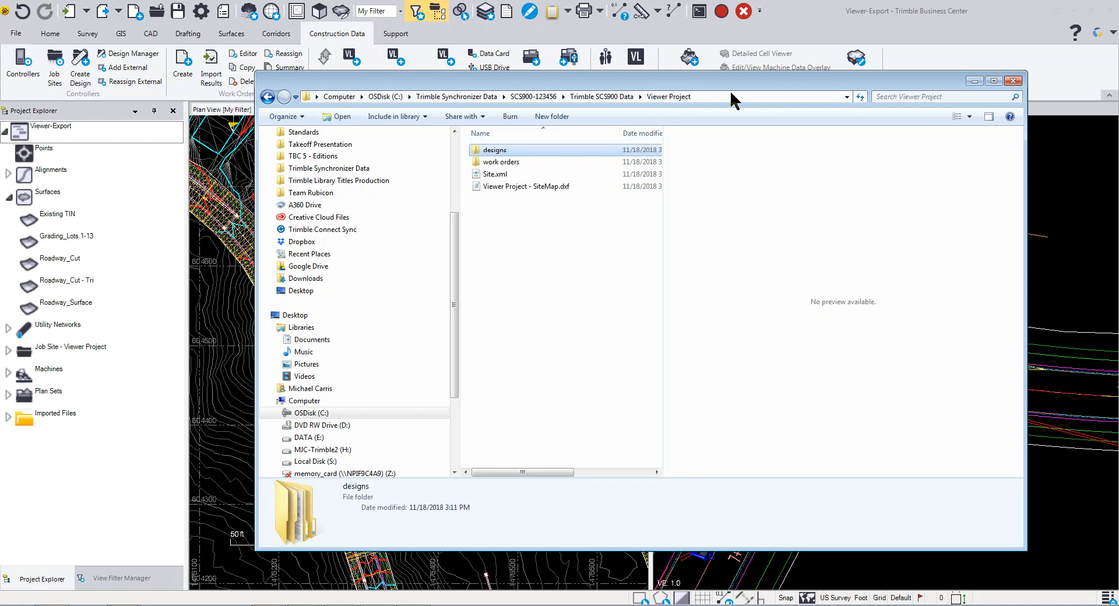
left_click_drag(877, 103, 1118, 102)
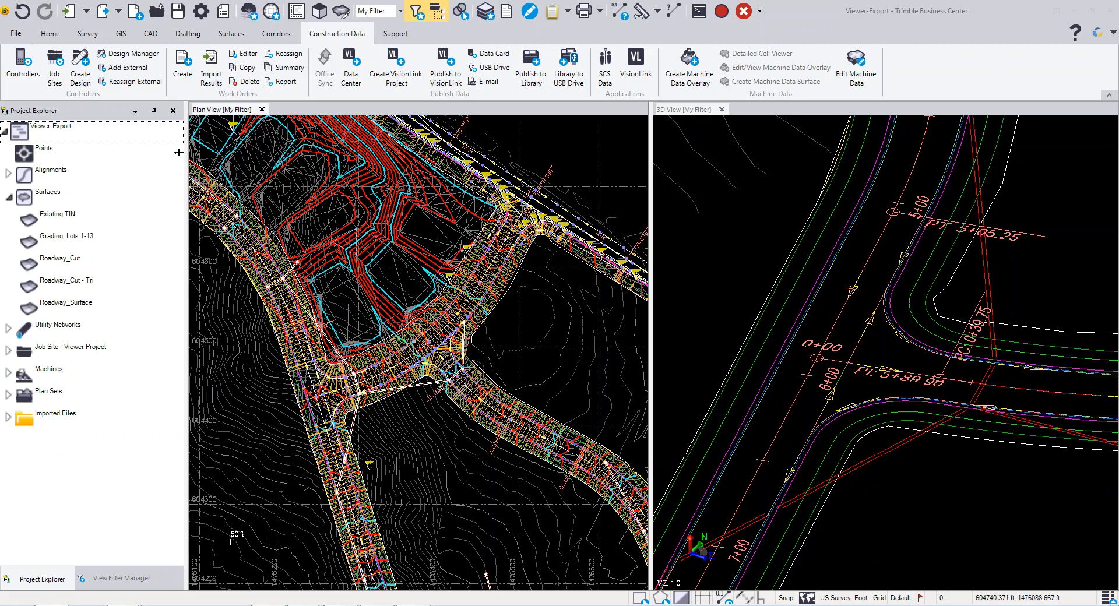
Step: Create a work order named Stake Lots for controller SCS900-123456 with Multiple tasks and the Lot 1-13 design
left_click(187, 66)
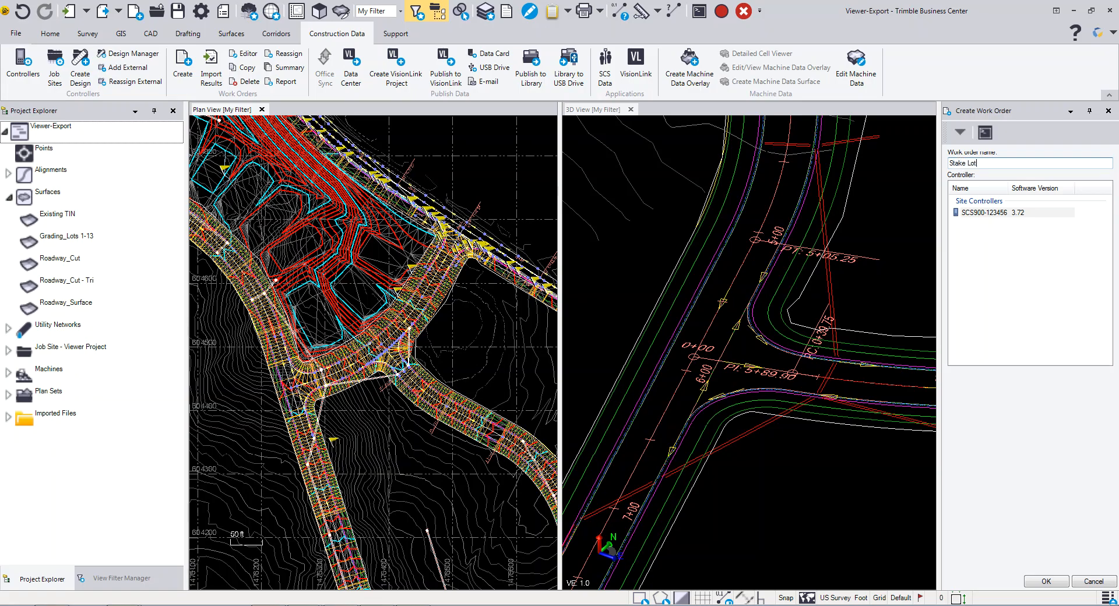
left_click(1054, 581)
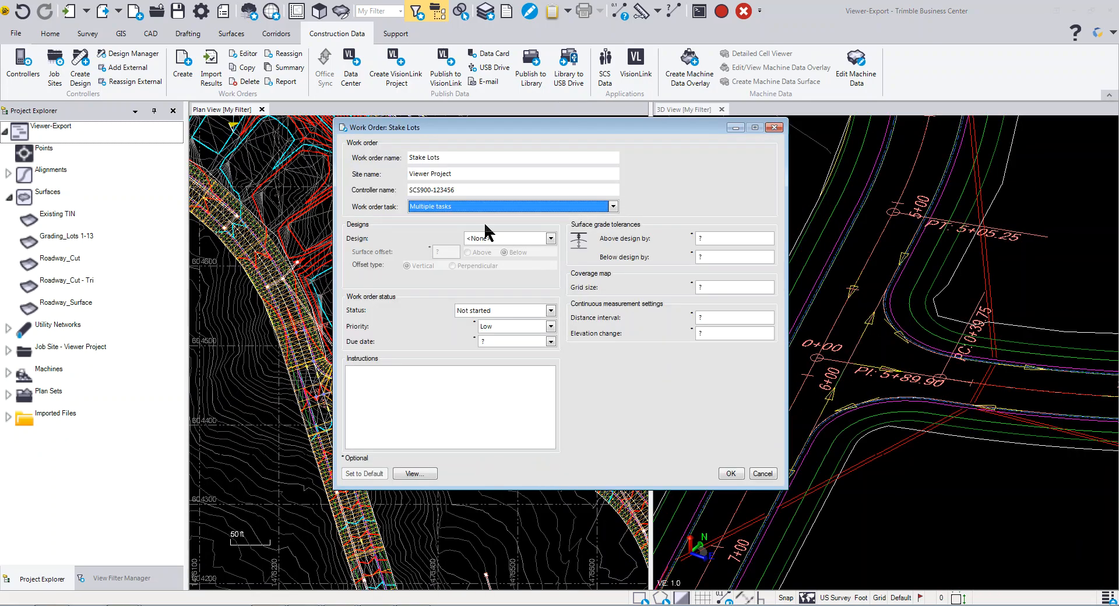
left_click(549, 238)
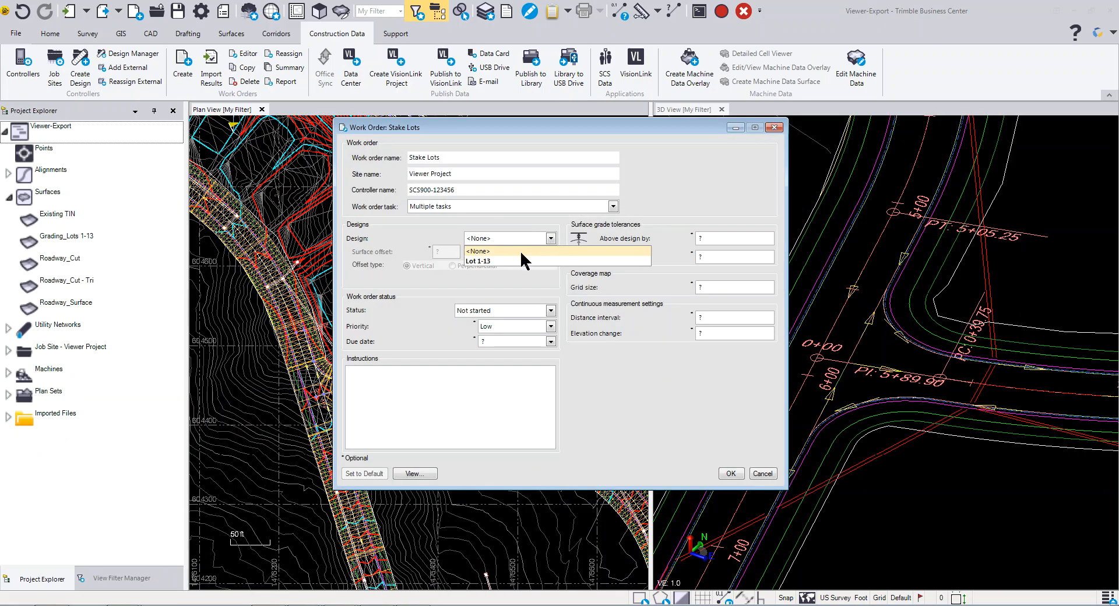
left_click(508, 259)
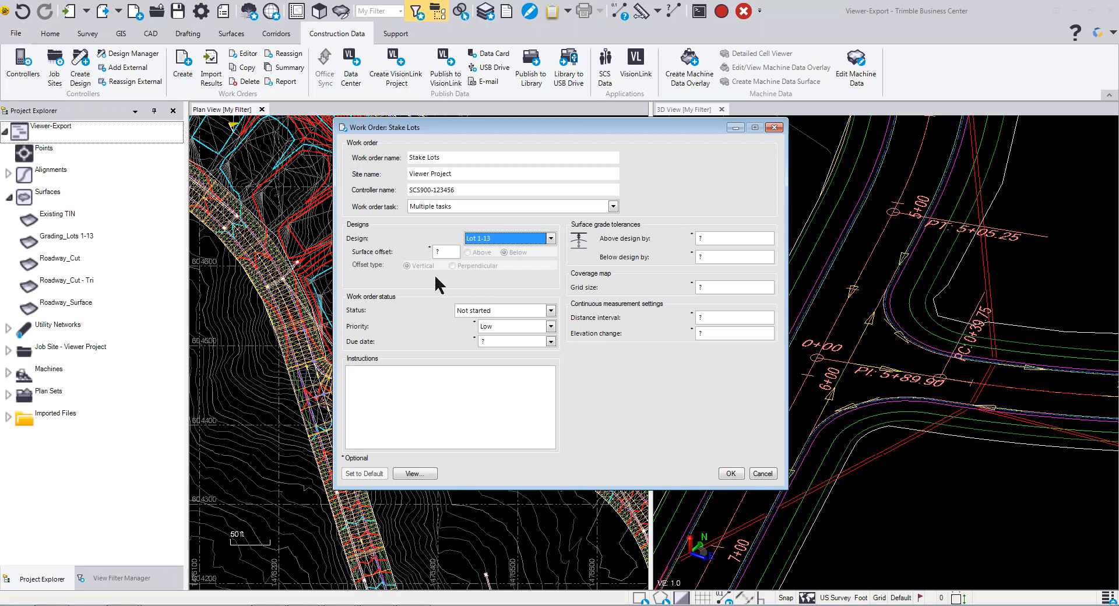
Step: Save the Stake Lots work order, preview its map in the Work Order Viewer, and accept the work order
left_click(414, 473)
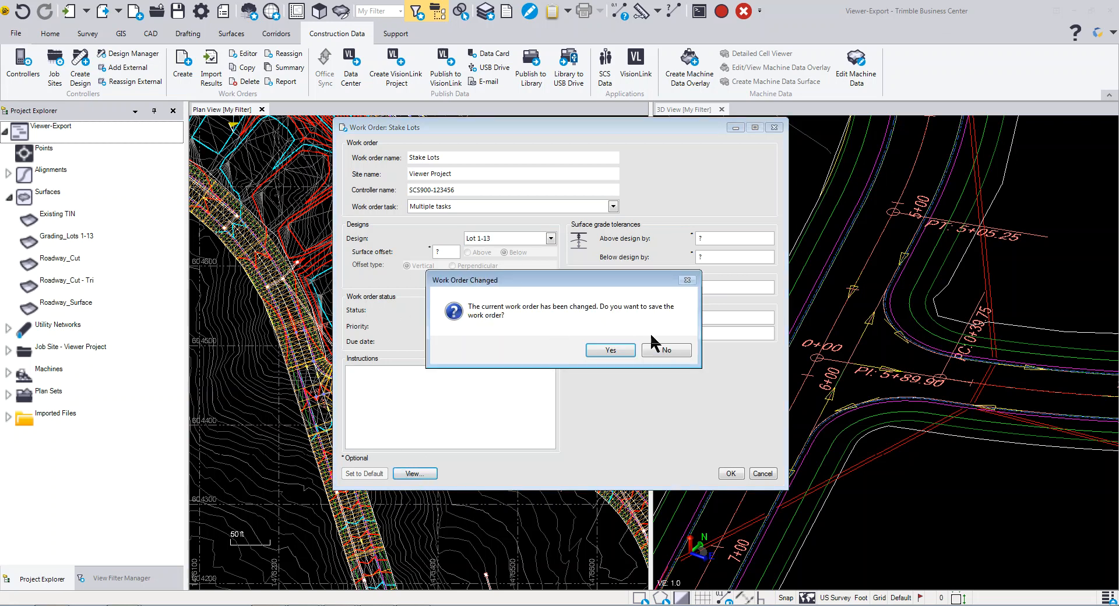
left_click(610, 350)
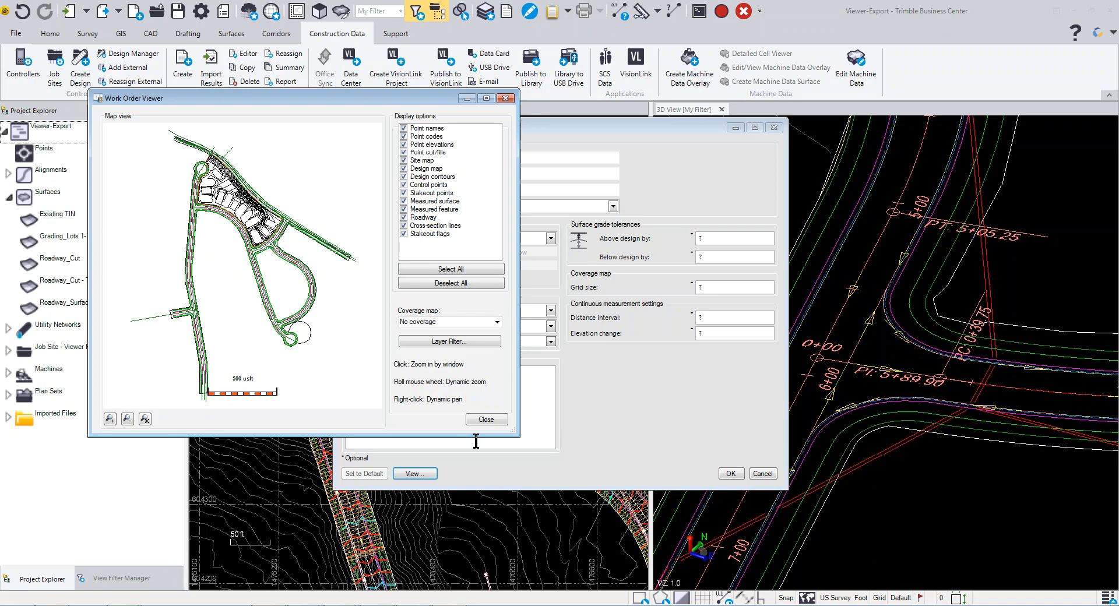
left_click(483, 420)
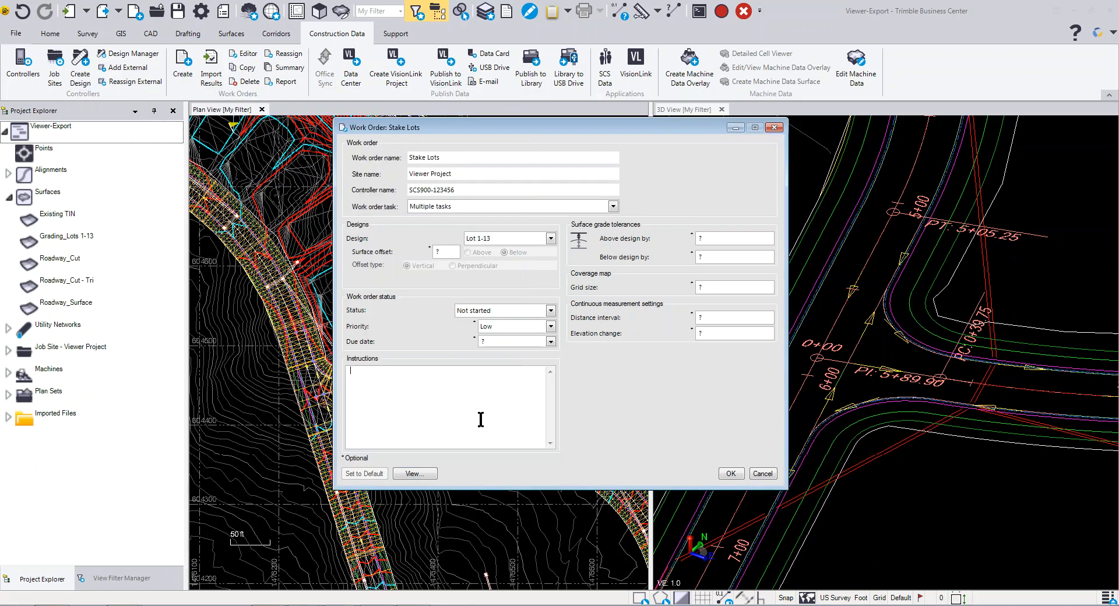
left_click(731, 473)
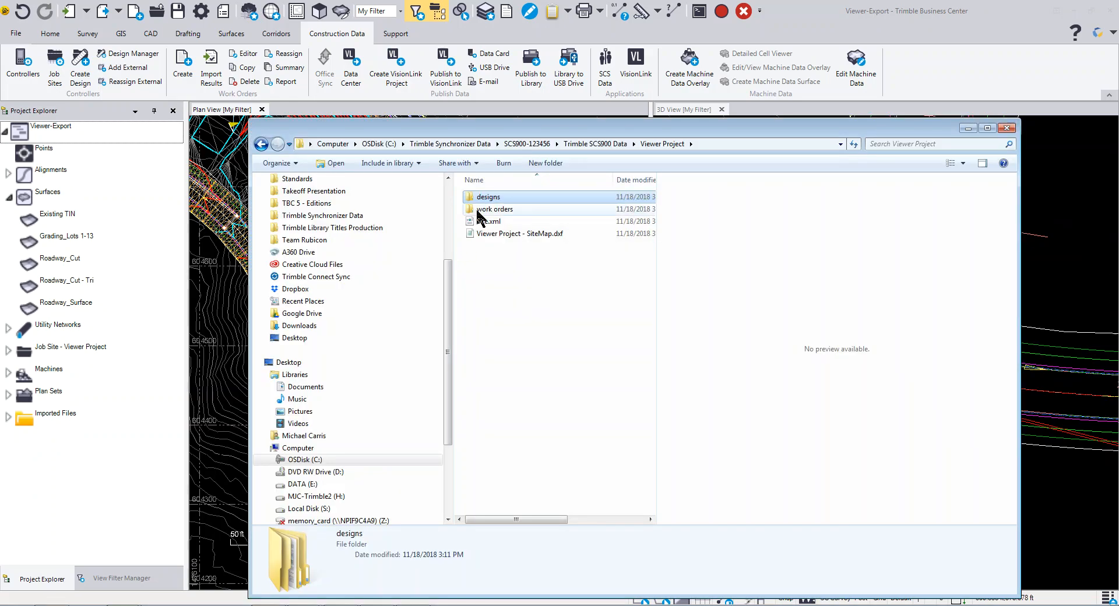
Step: Examine the files in the Stake Lots work order folder in Windows Explorer, and switch back to Trimble Business Center
double_click(483, 208)
double_click(484, 197)
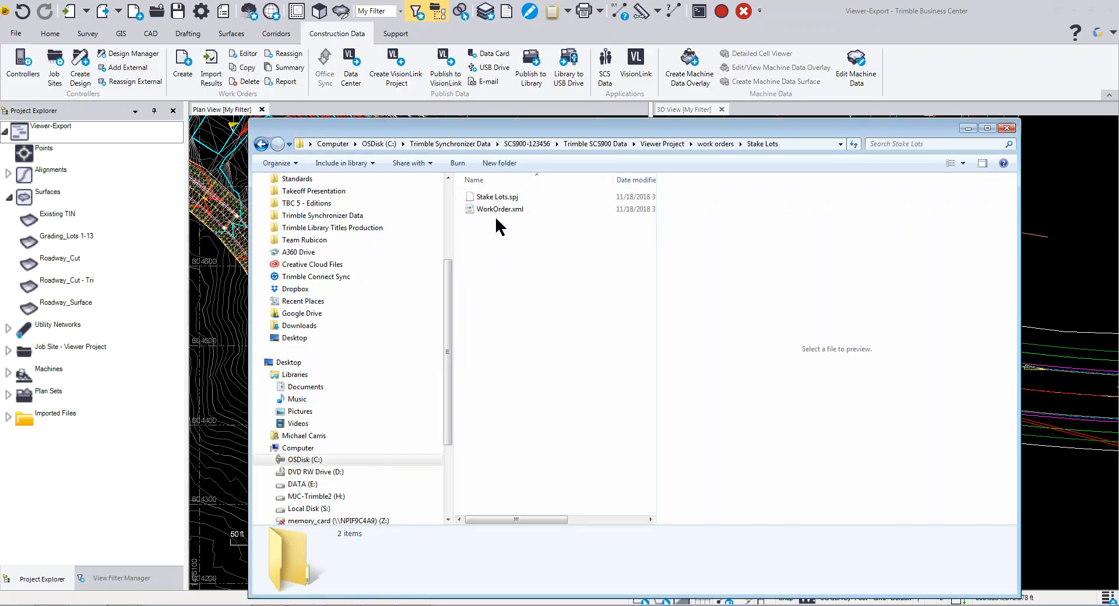
key("alt+Tab")
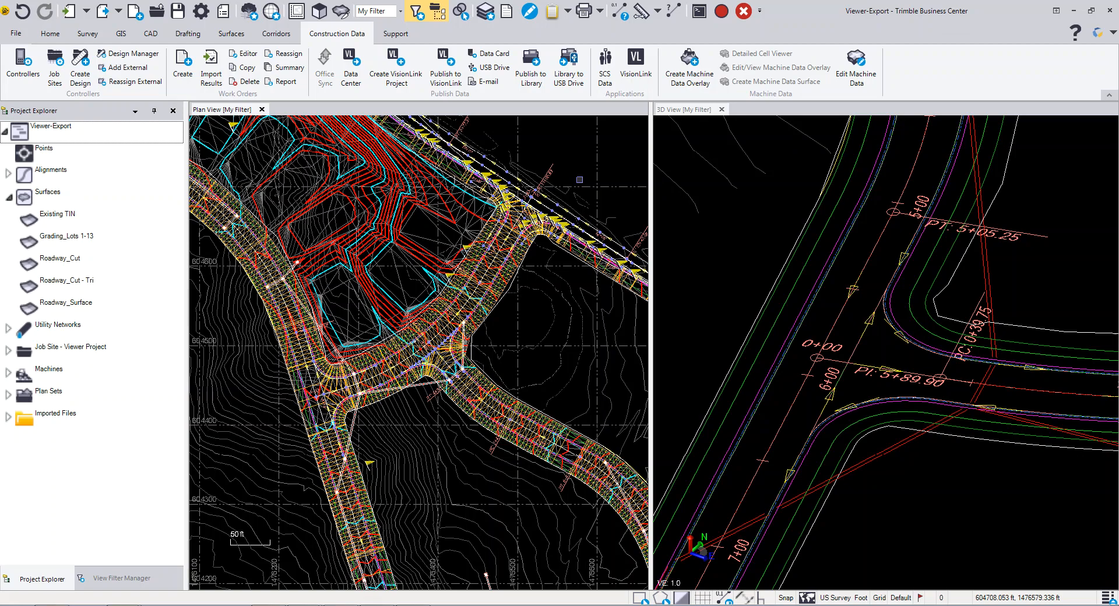
Step: Switch to Windows Explorer, examine the Lot 1-13 design files in Demo-Dozer's Machine Control Data folder, and close the window
left_click(55, 78)
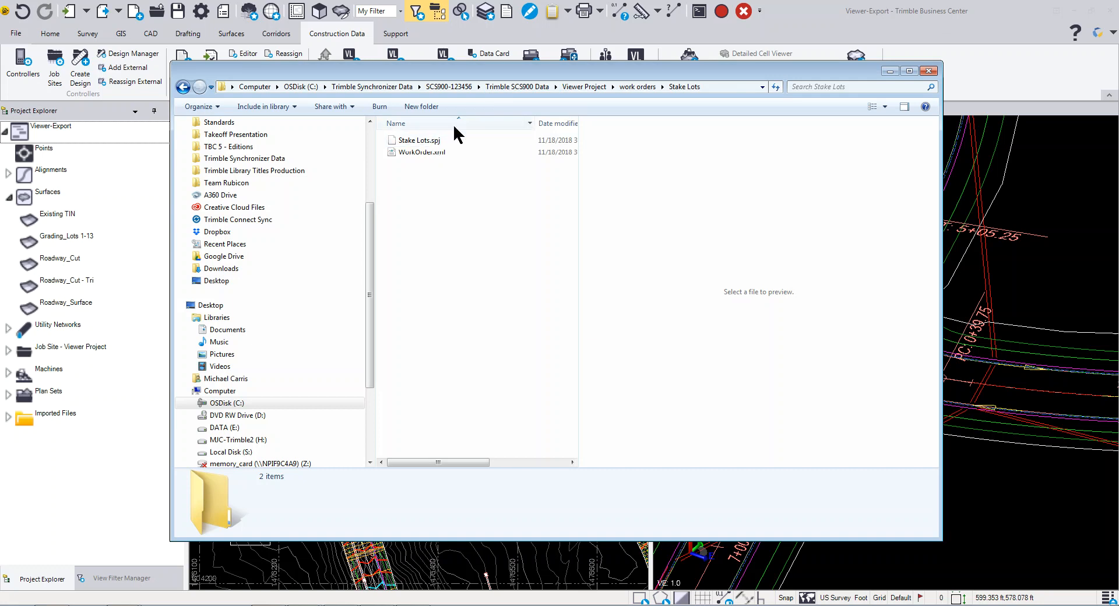
left_click(353, 87)
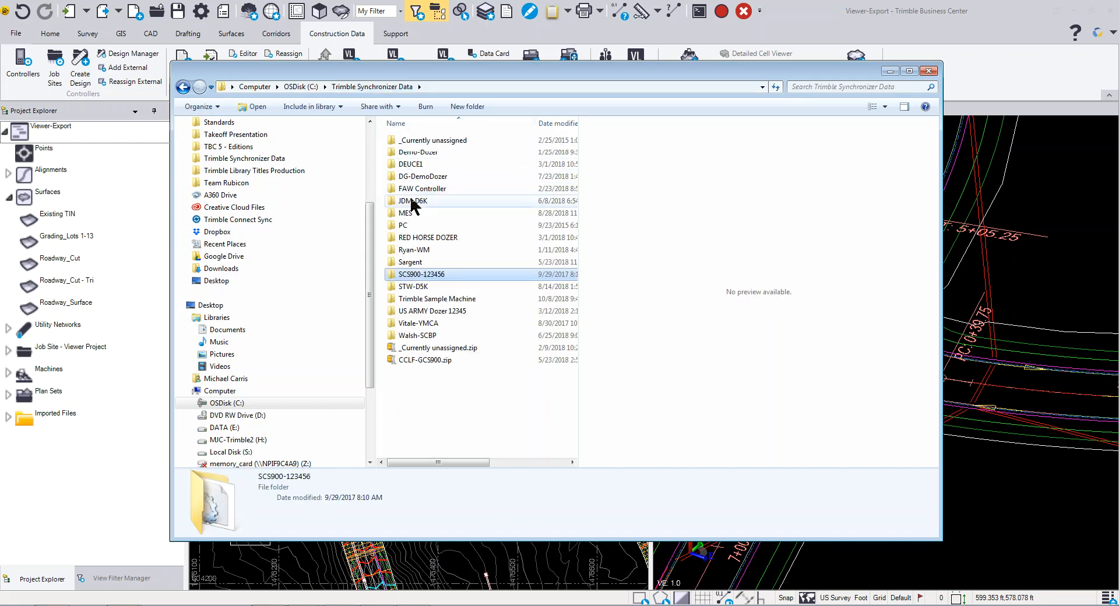
double_click(411, 153)
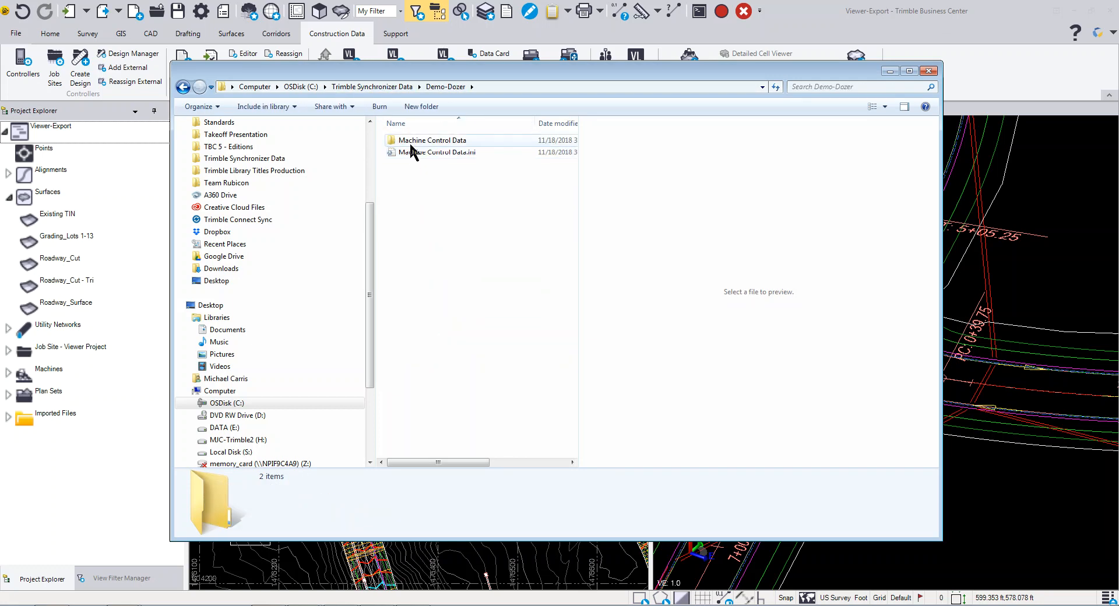
double_click(409, 141)
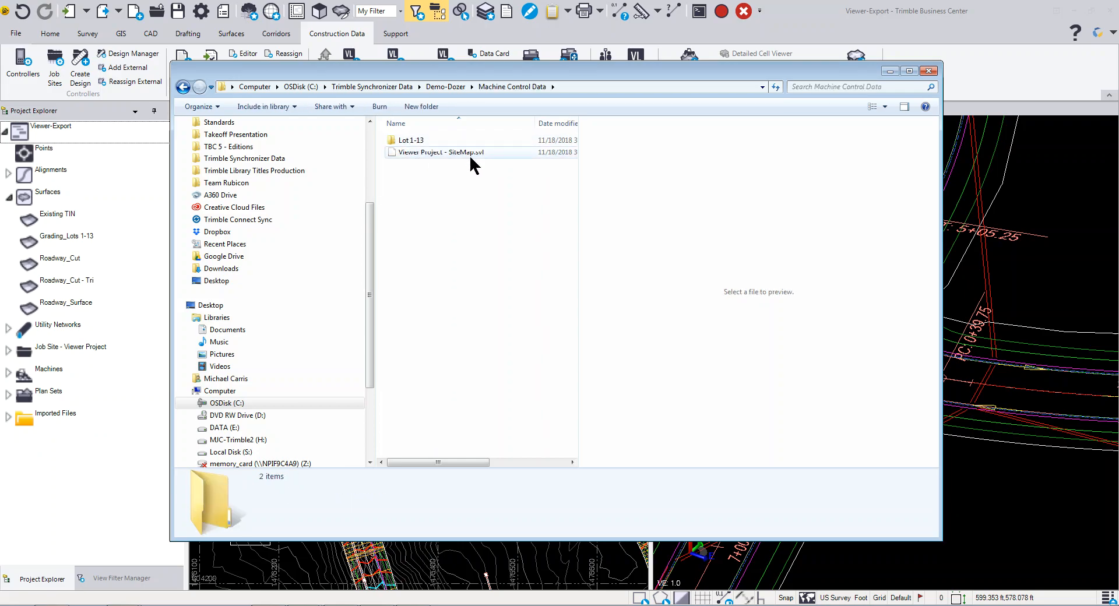
double_click(408, 141)
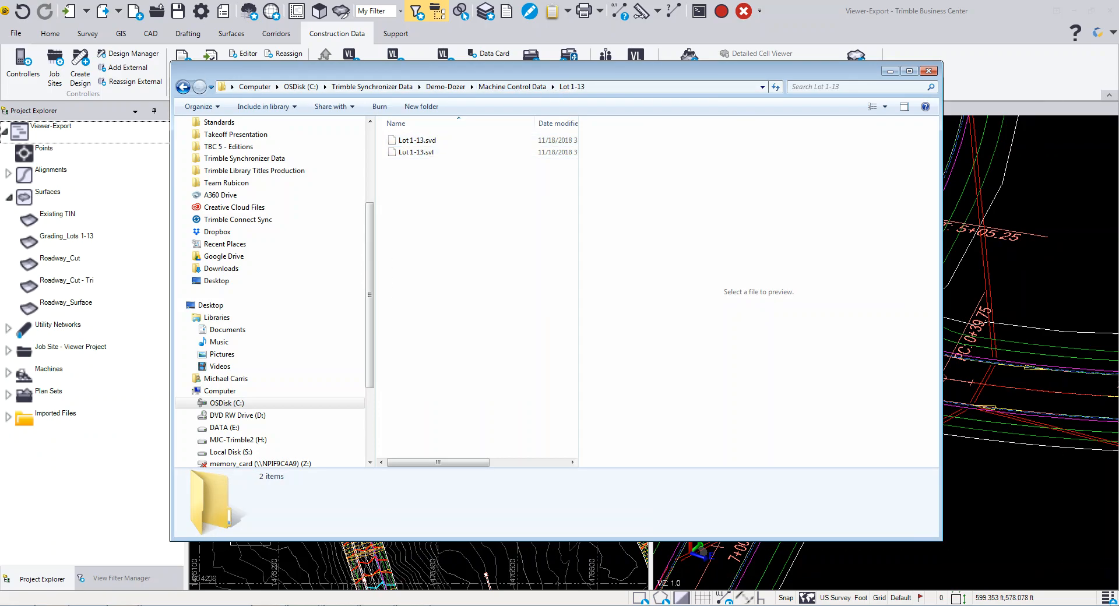
key("alt+F4")
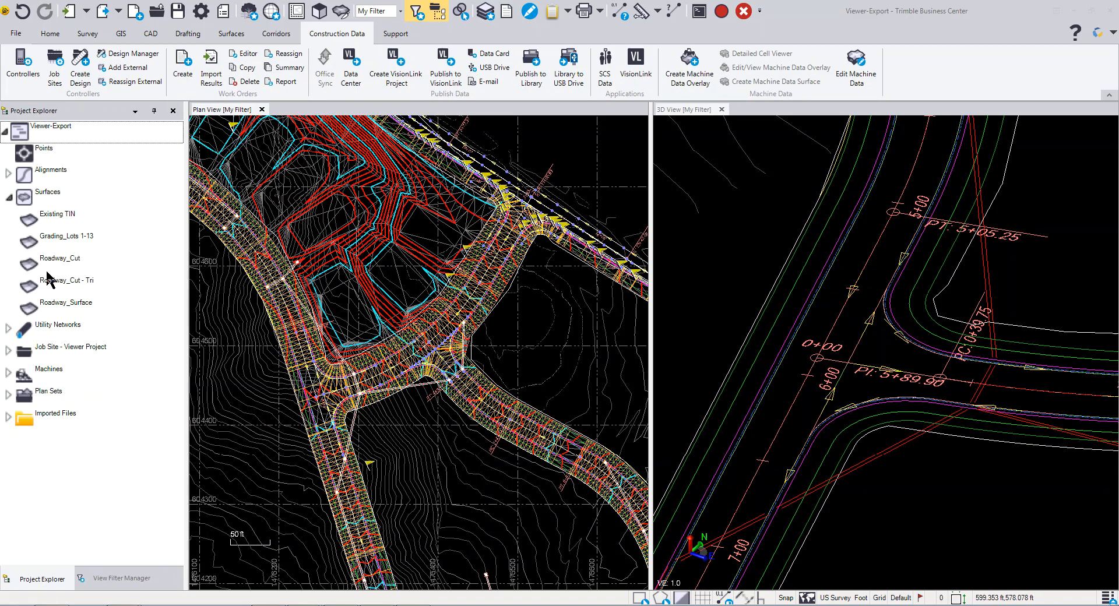
Step: Expand the Viewer Project job site in the project tree to examine its designs and work orders
left_click(7, 349)
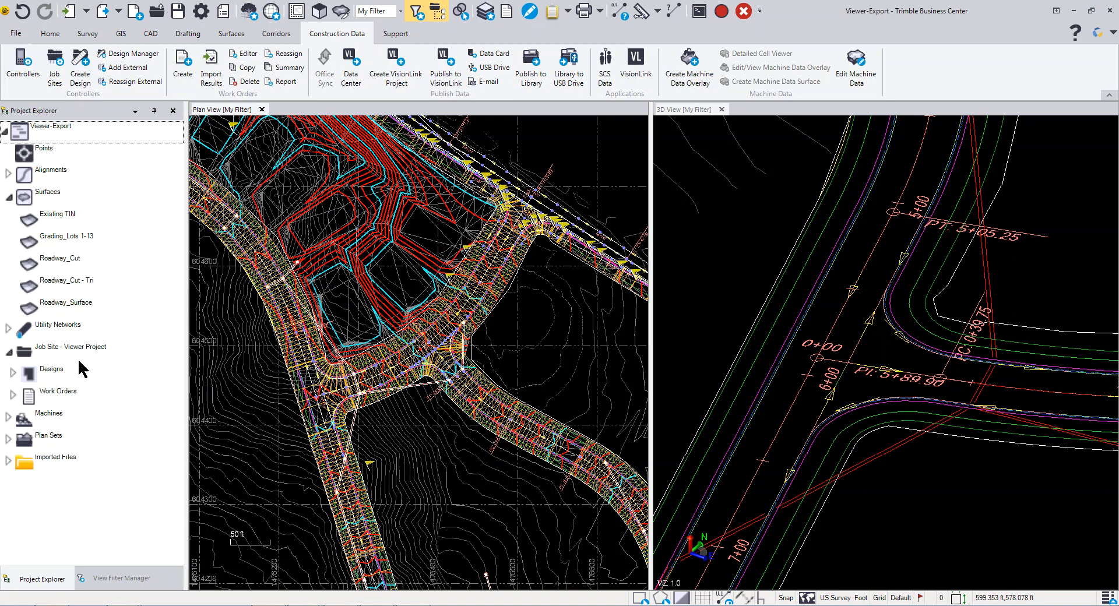
left_click(12, 372)
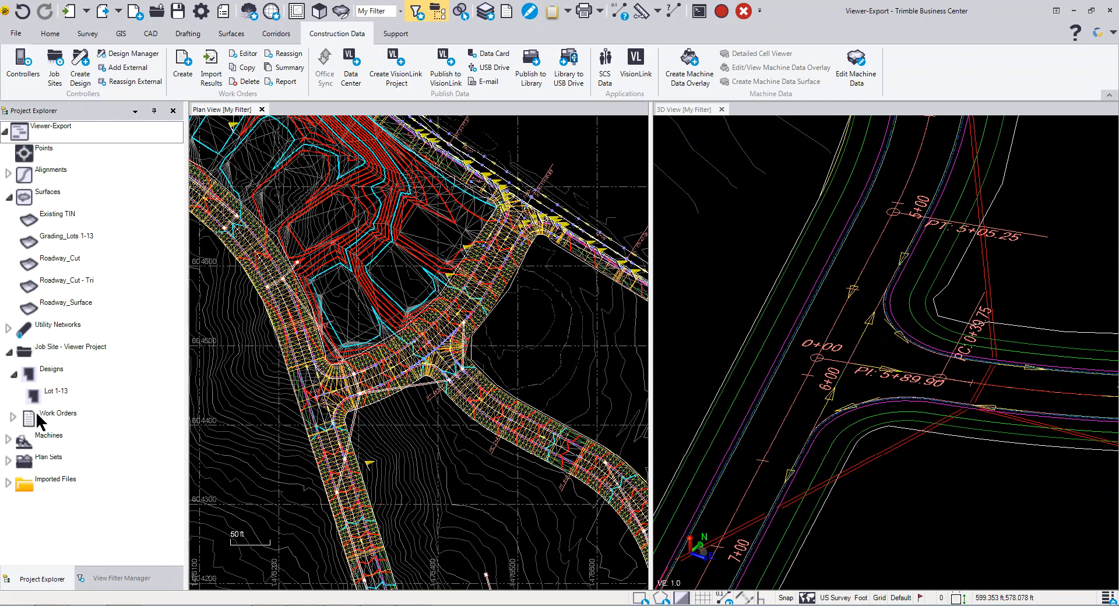
left_click(12, 417)
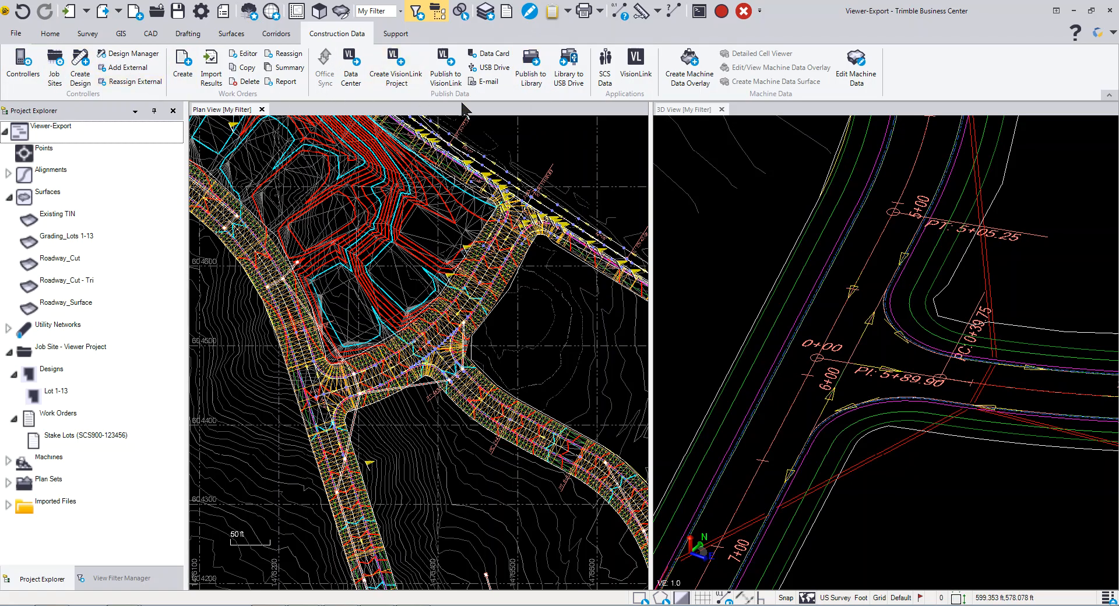
Step: Publish the control points, site map and Lot 1-13 design to the Viewer Project library
left_click(531, 69)
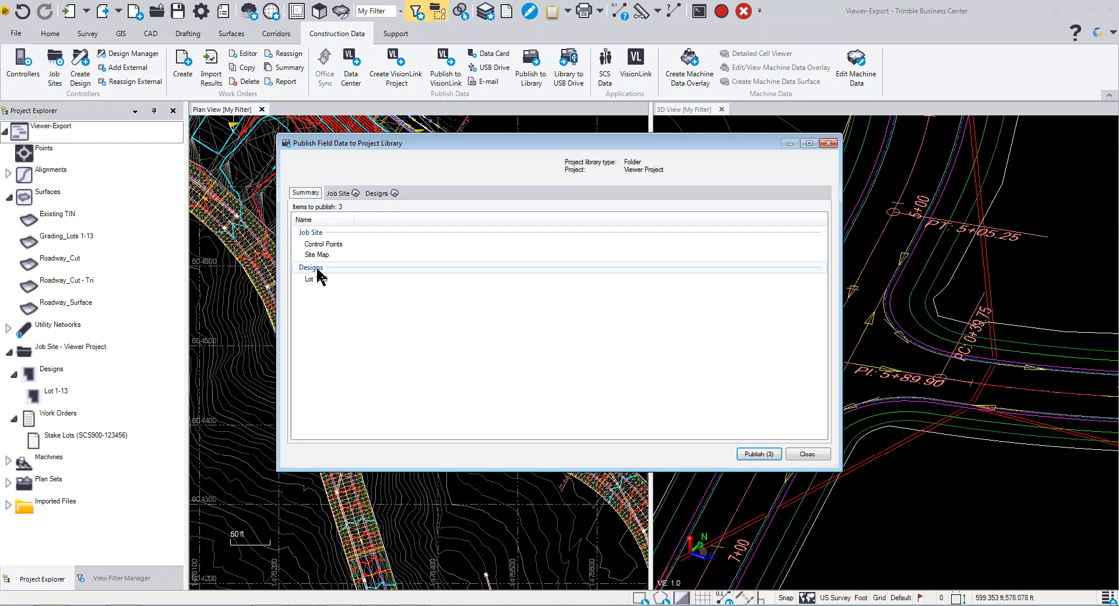
left_click(756, 454)
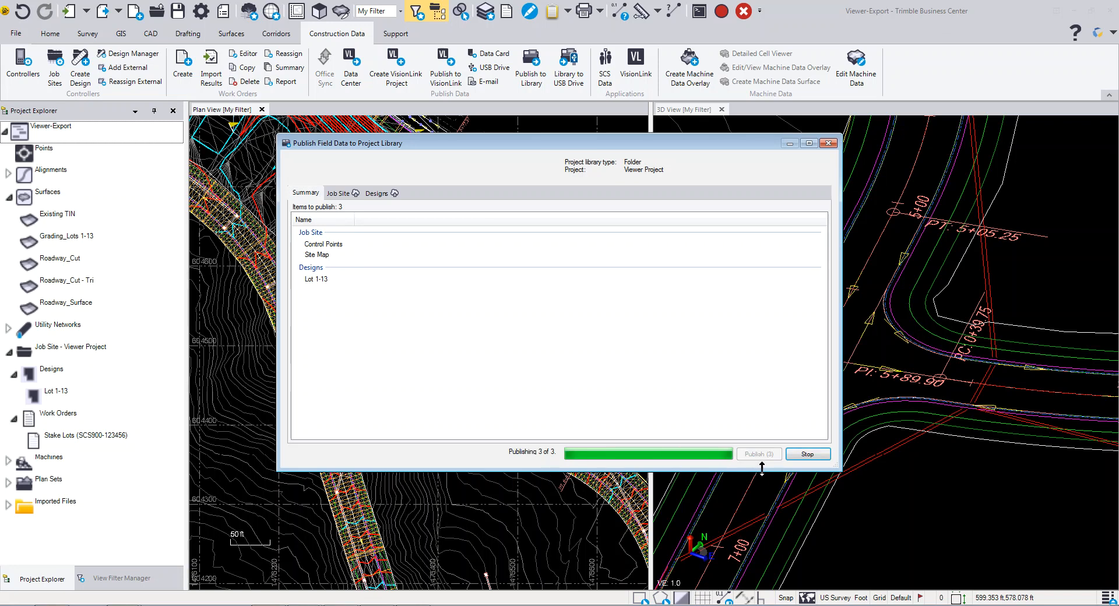
left_click(613, 331)
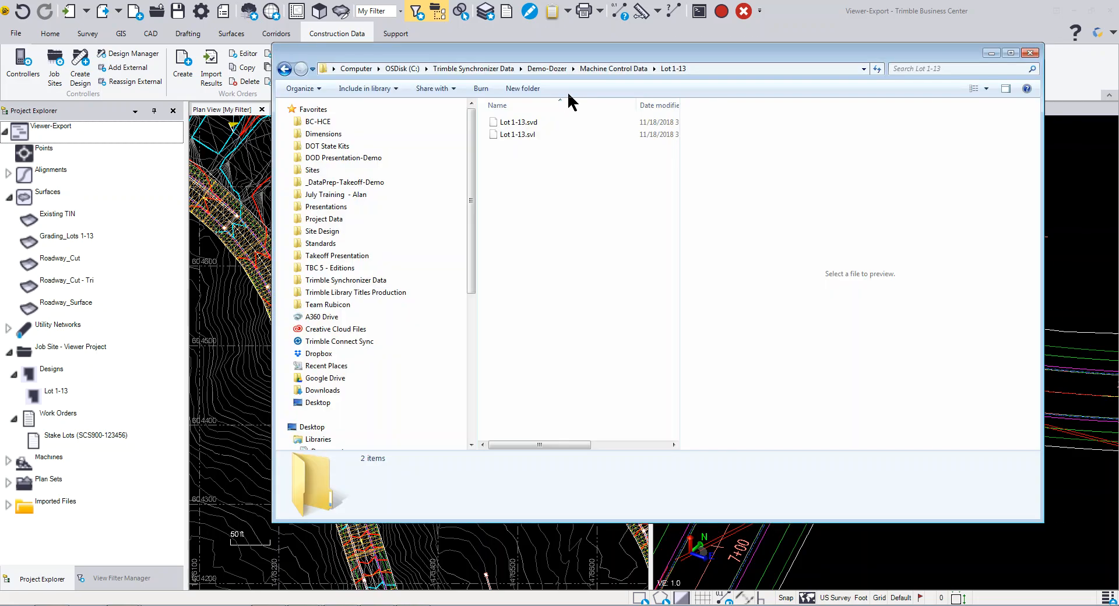
Step: In Windows Explorer, examine the published Viewer Project OfficeData and Designs folders under C:\ProjectLibrary\Projects, and close the window
left_click(312, 222)
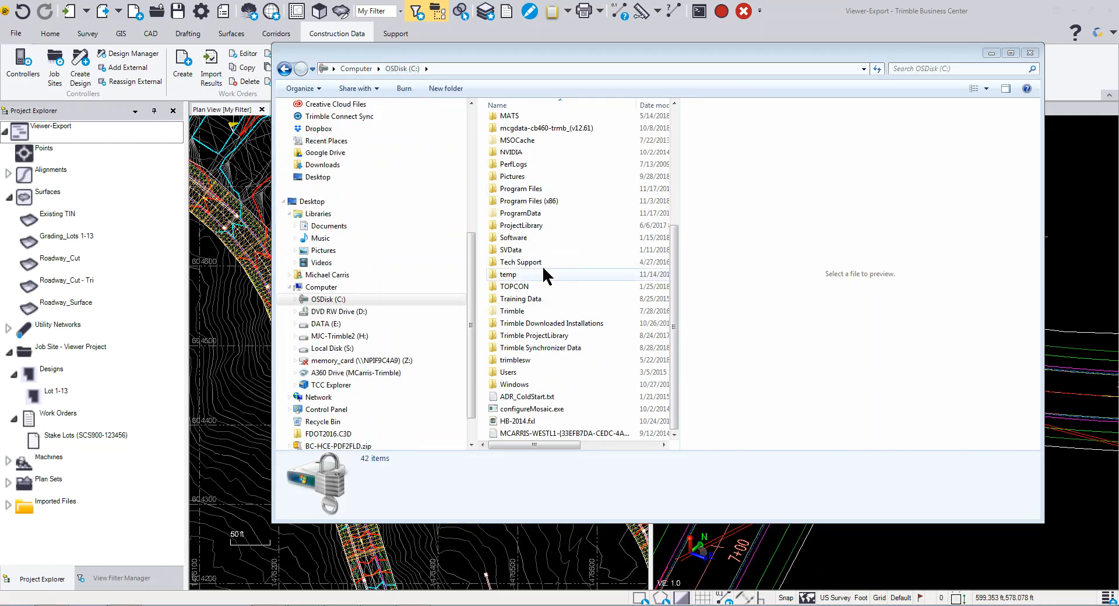
double_click(525, 226)
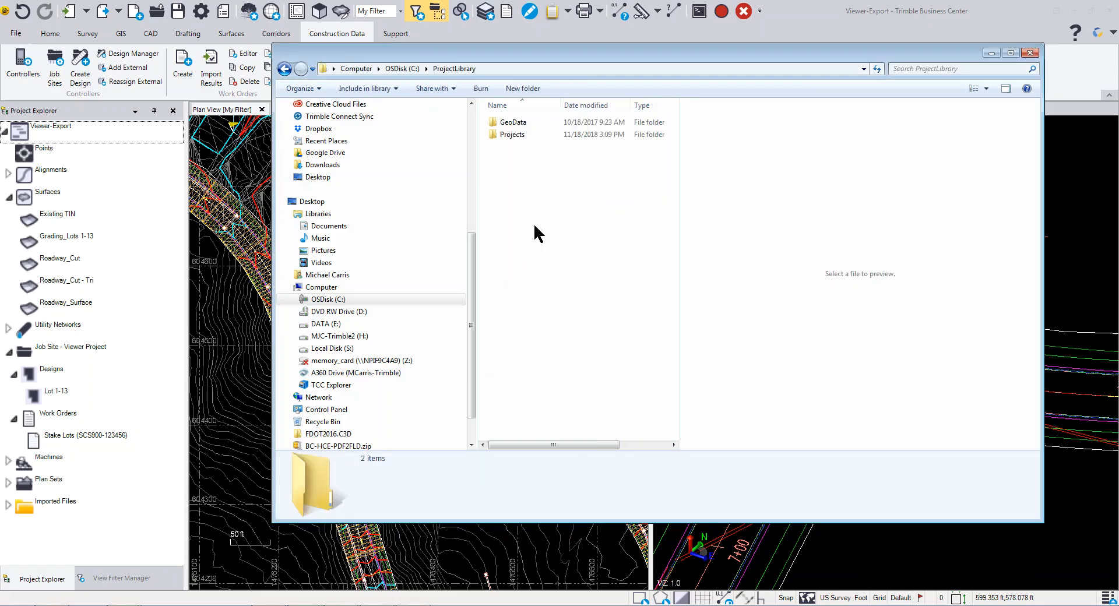
double_click(497, 134)
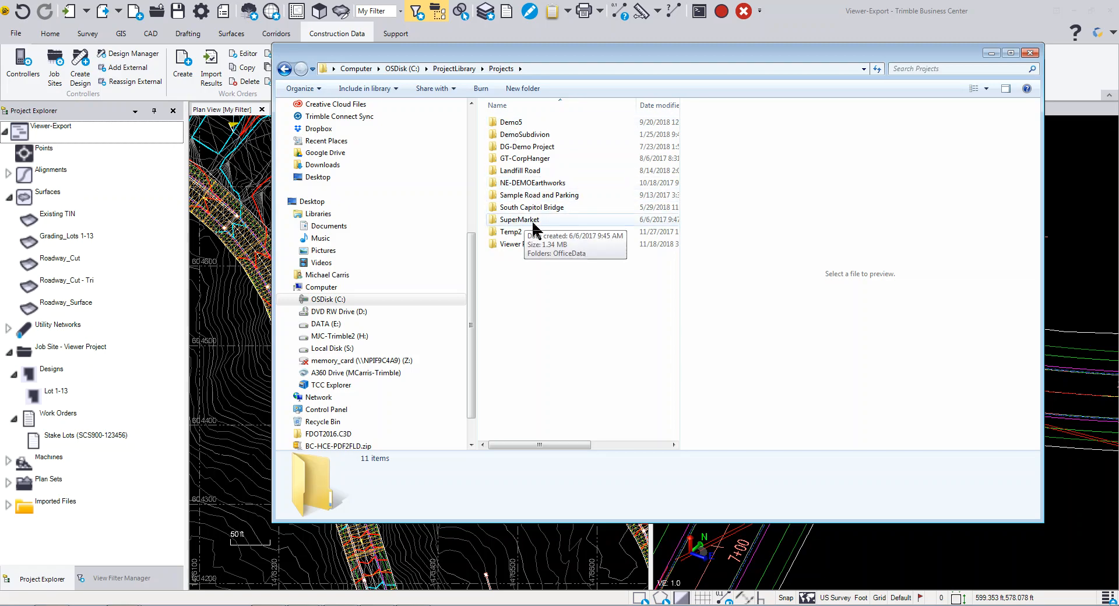
double_click(532, 250)
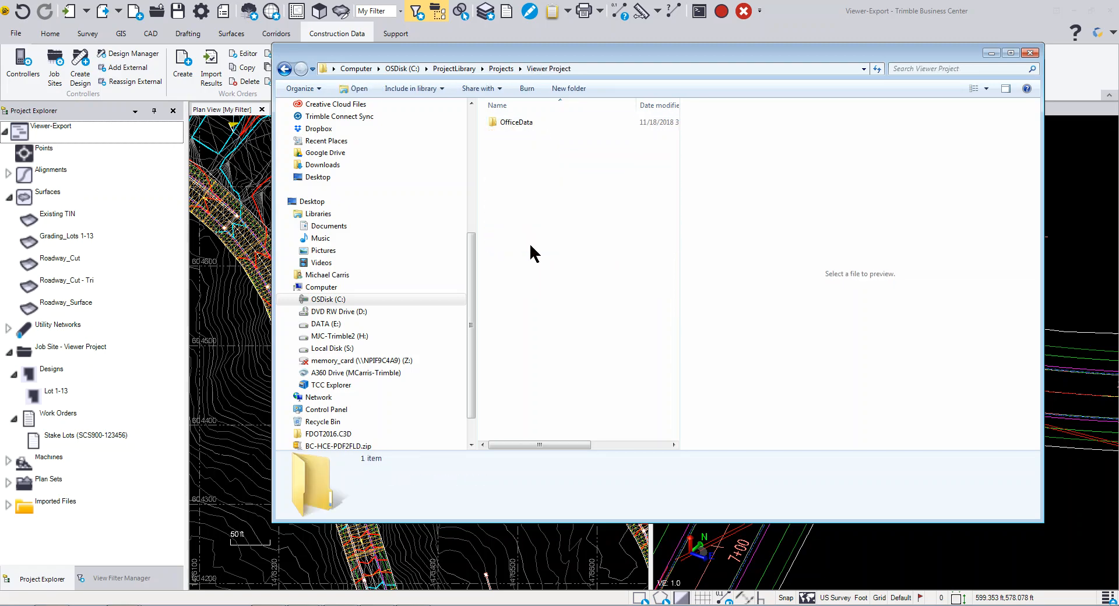
double_click(499, 123)
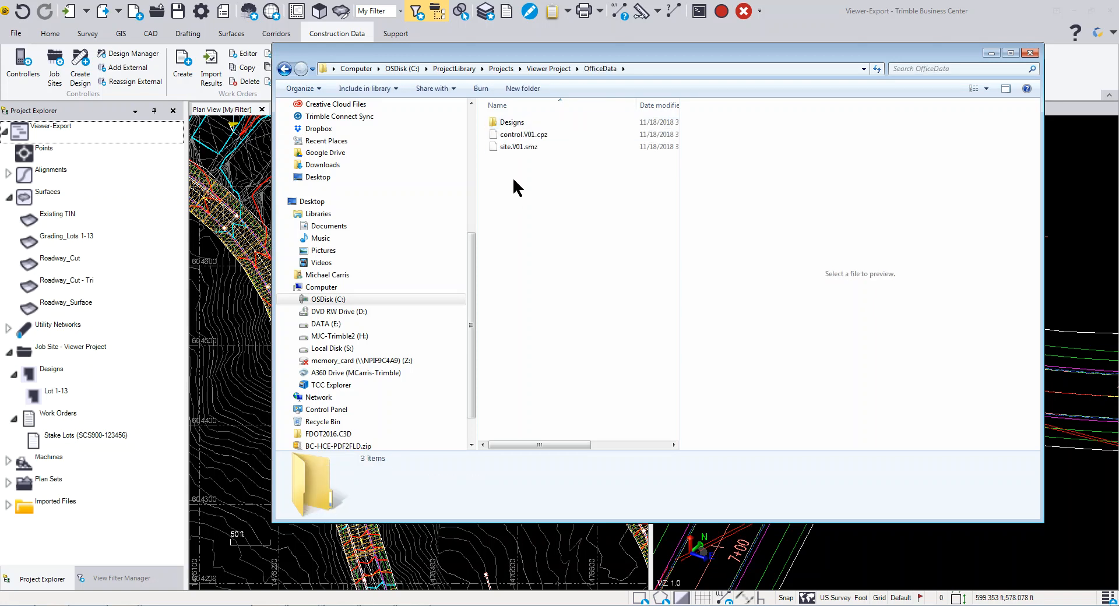
double_click(508, 122)
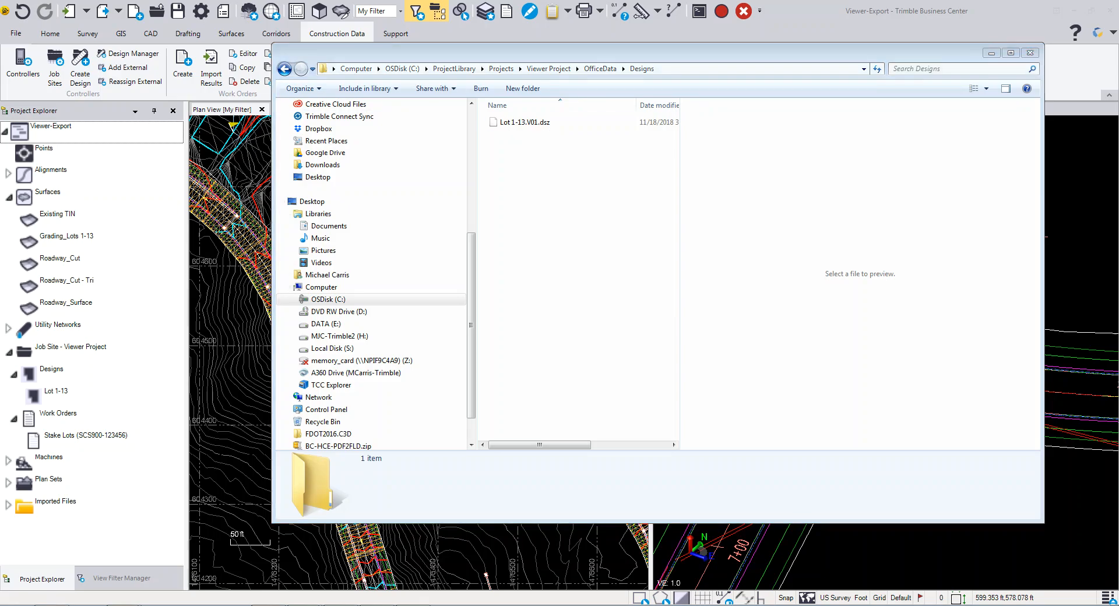
left_click(1029, 53)
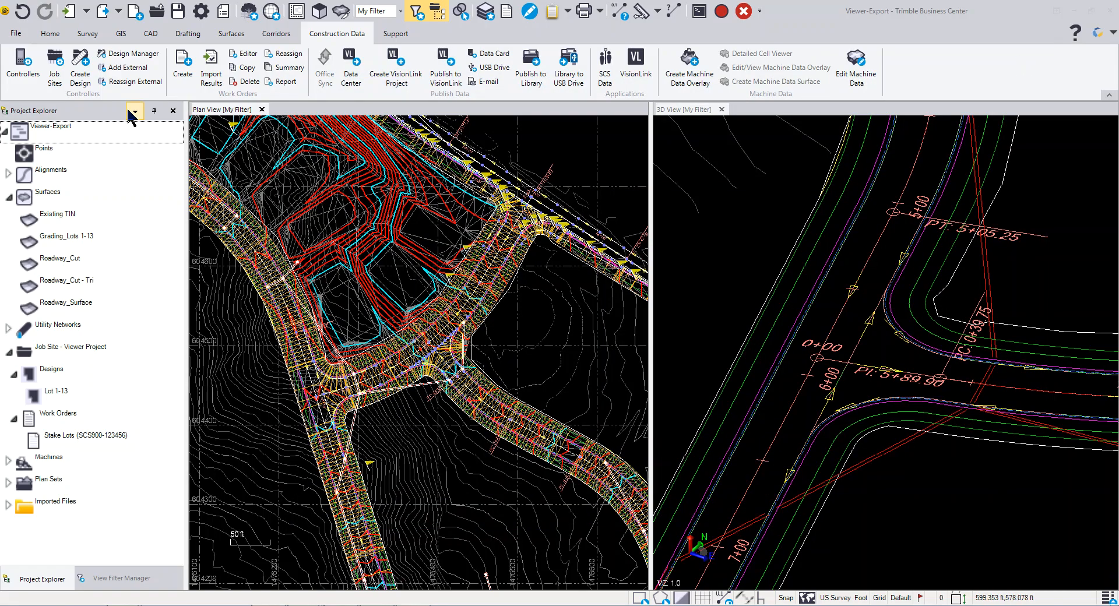